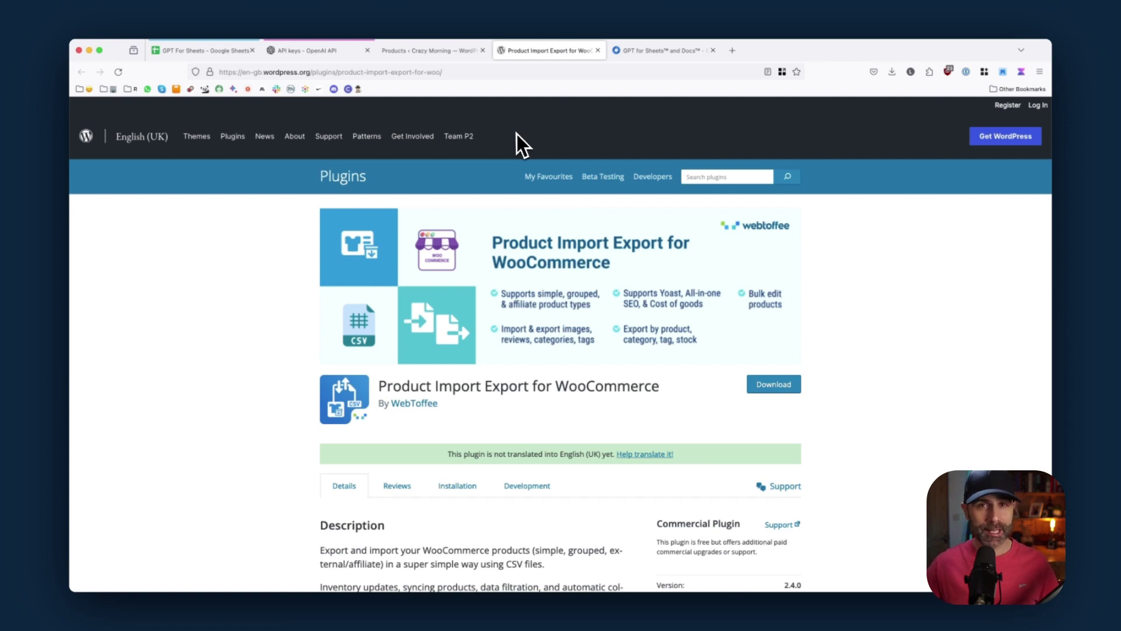
Export all products with WebToffee's advanced export, then download and open the product CSV
left_click(425, 50)
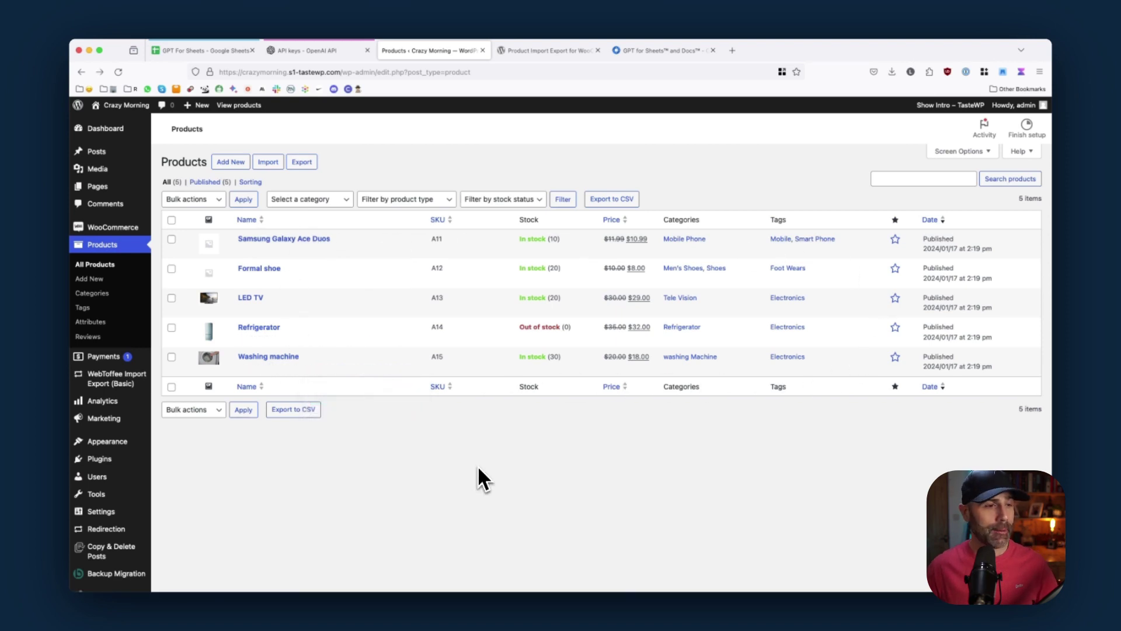
mouse_move(115, 379)
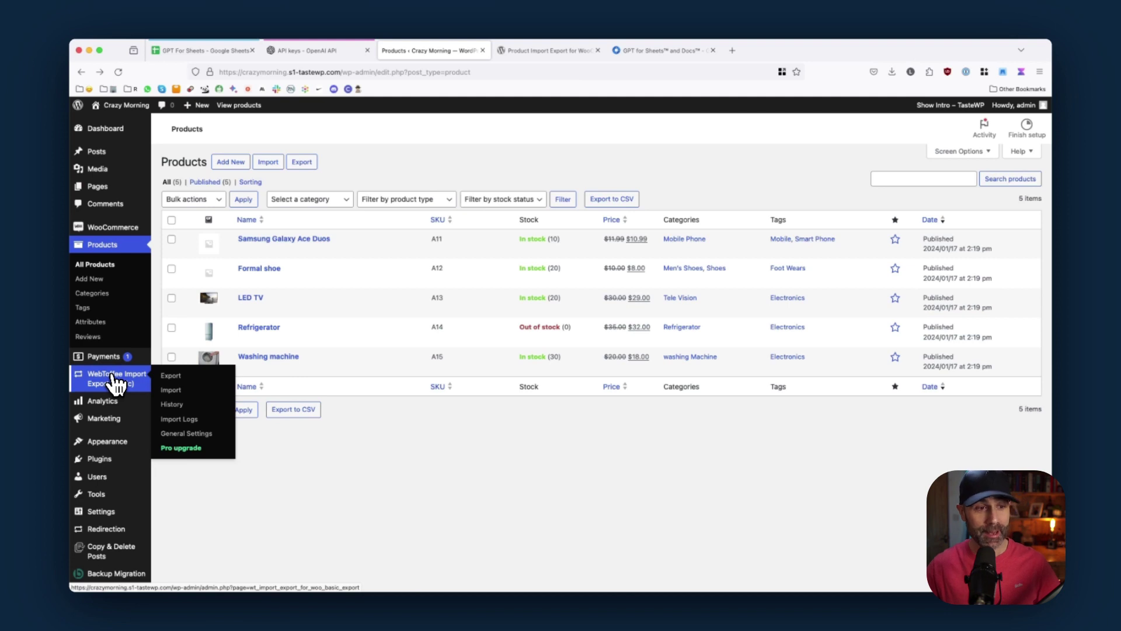
left_click(179, 381)
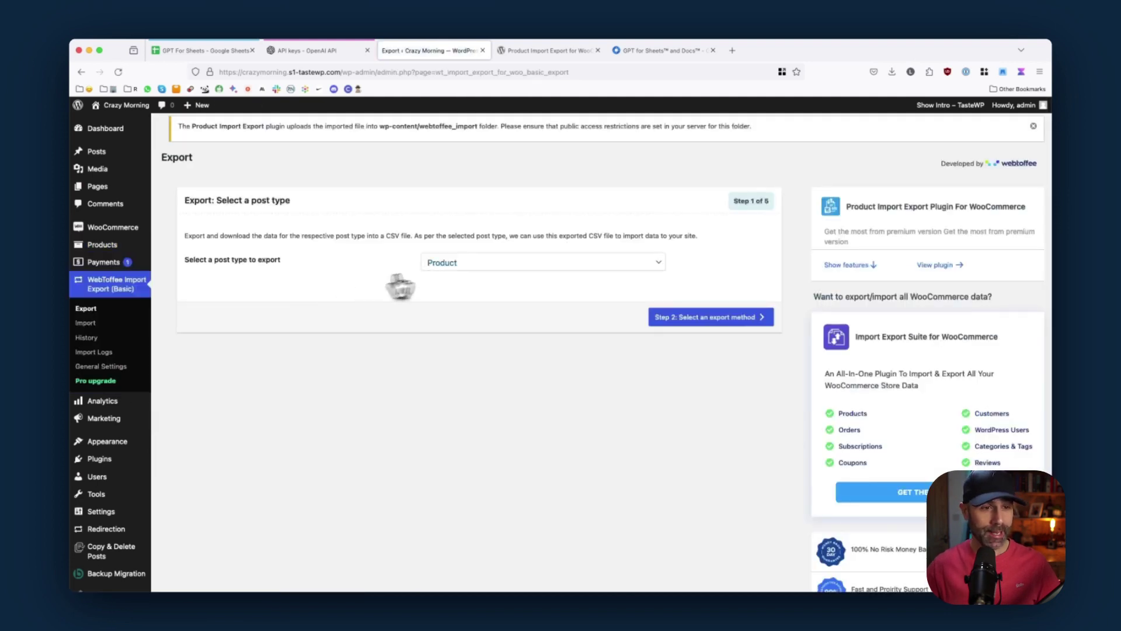
left_click(732, 329)
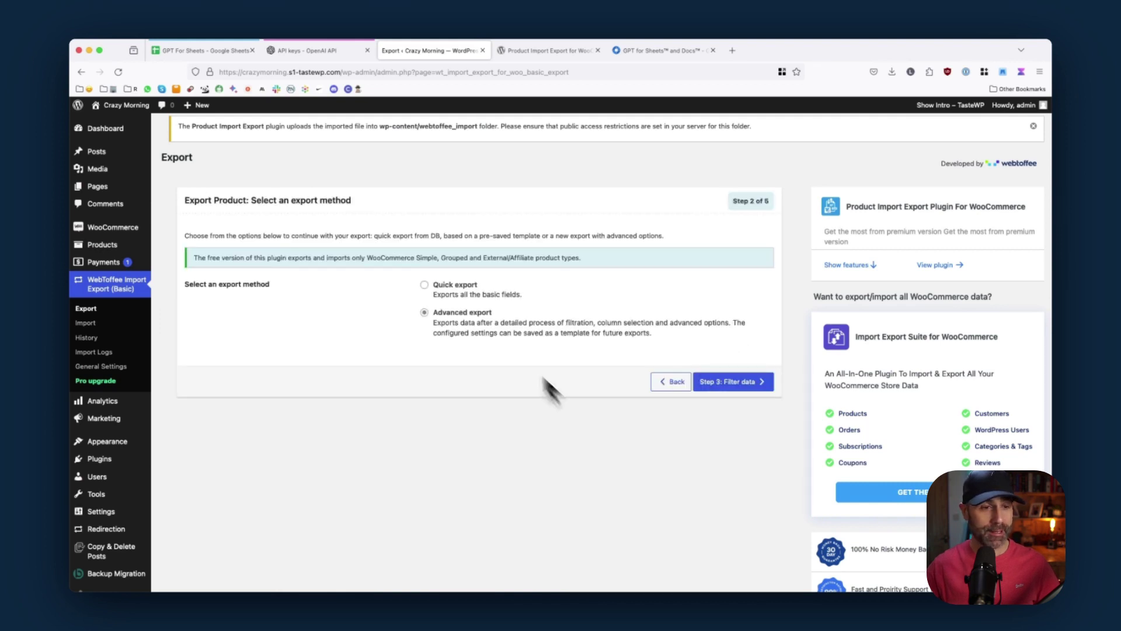
left_click(738, 384)
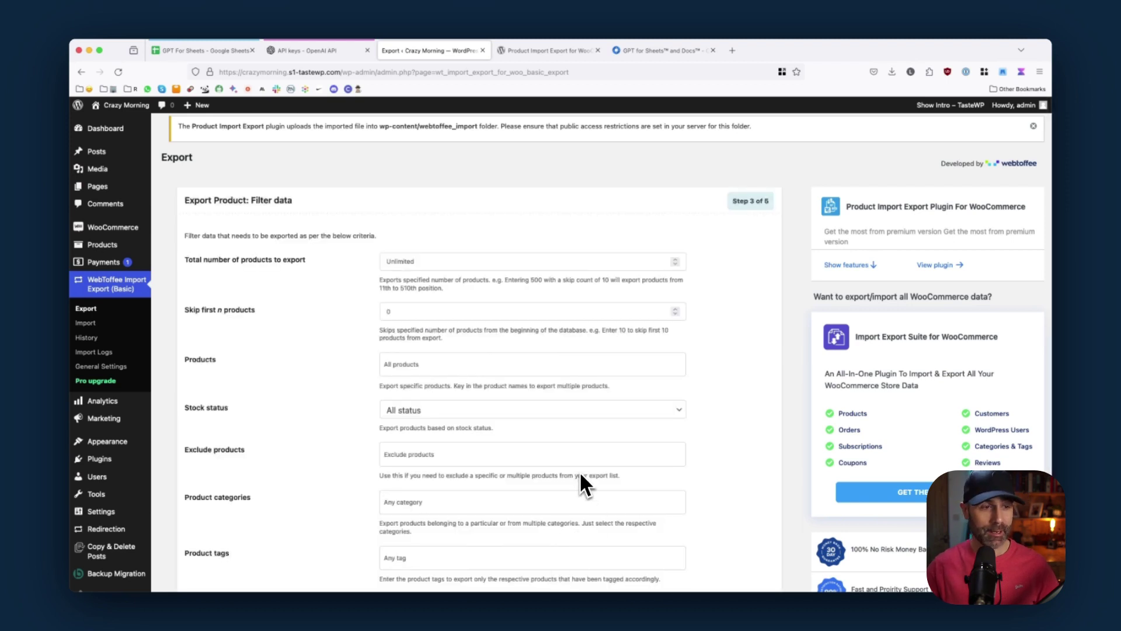
scroll(582, 482, "down", 3)
left_click(709, 529)
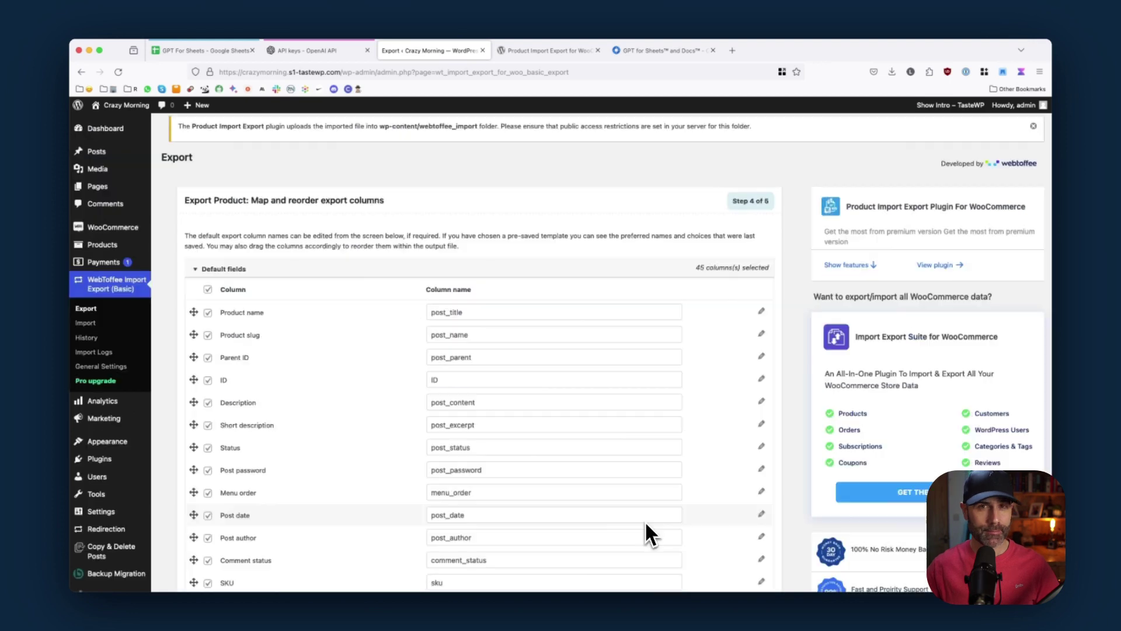
scroll(646, 522, "down", 2)
scroll(645, 520, "down", 5)
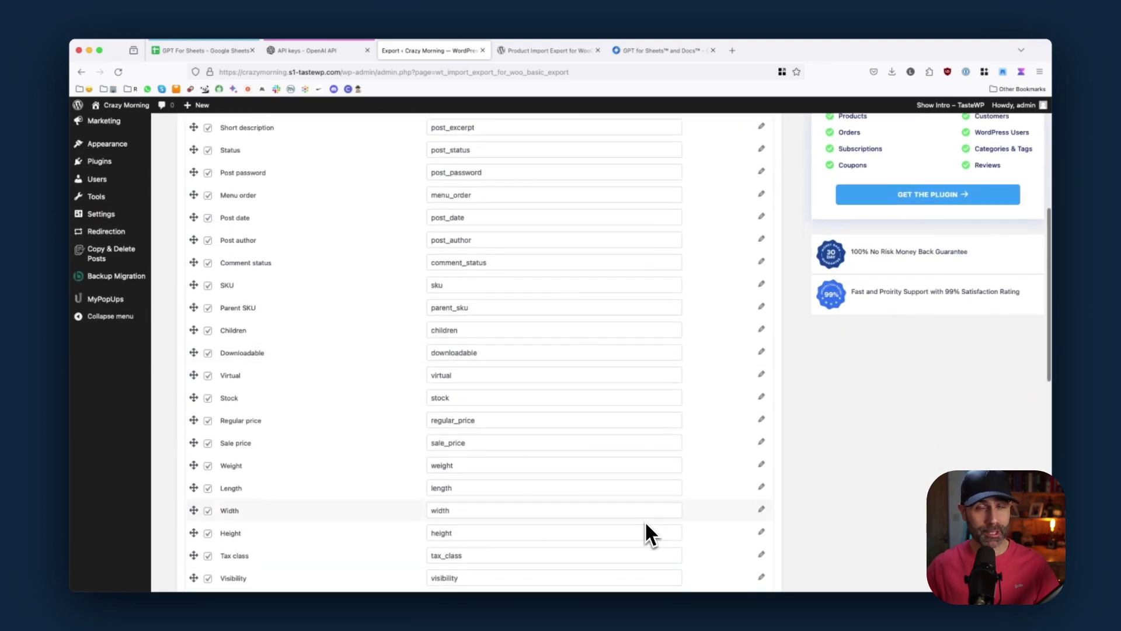
scroll(645, 522, "down", 2)
scroll(645, 525, "down", 1)
scroll(645, 525, "down", 5)
scroll(645, 525, "down", 2)
left_click(684, 538)
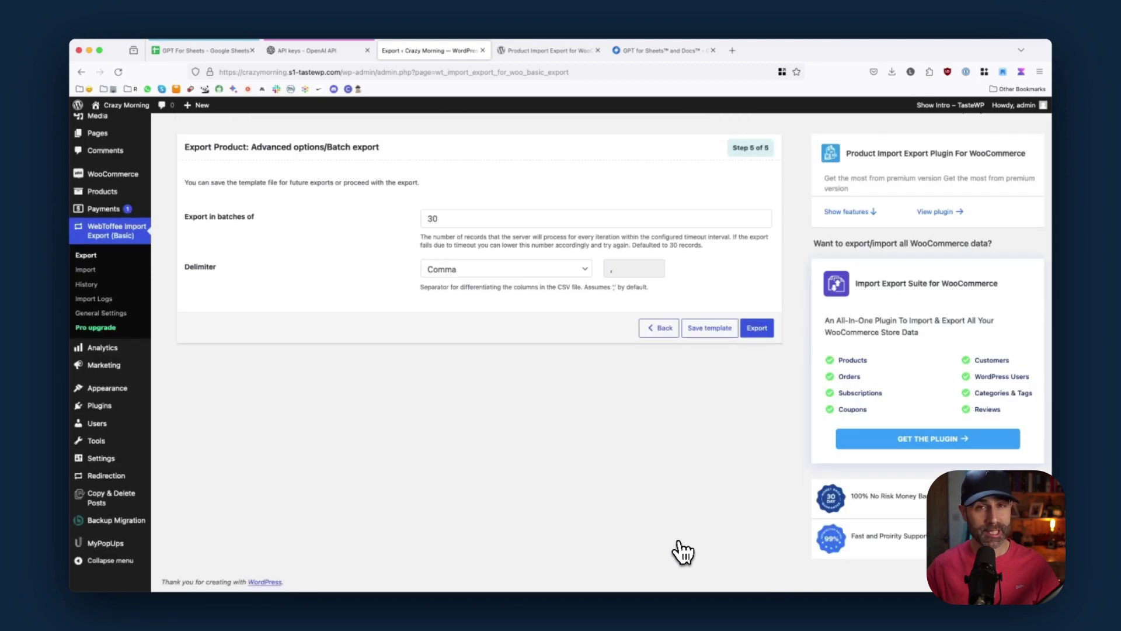
left_click(758, 332)
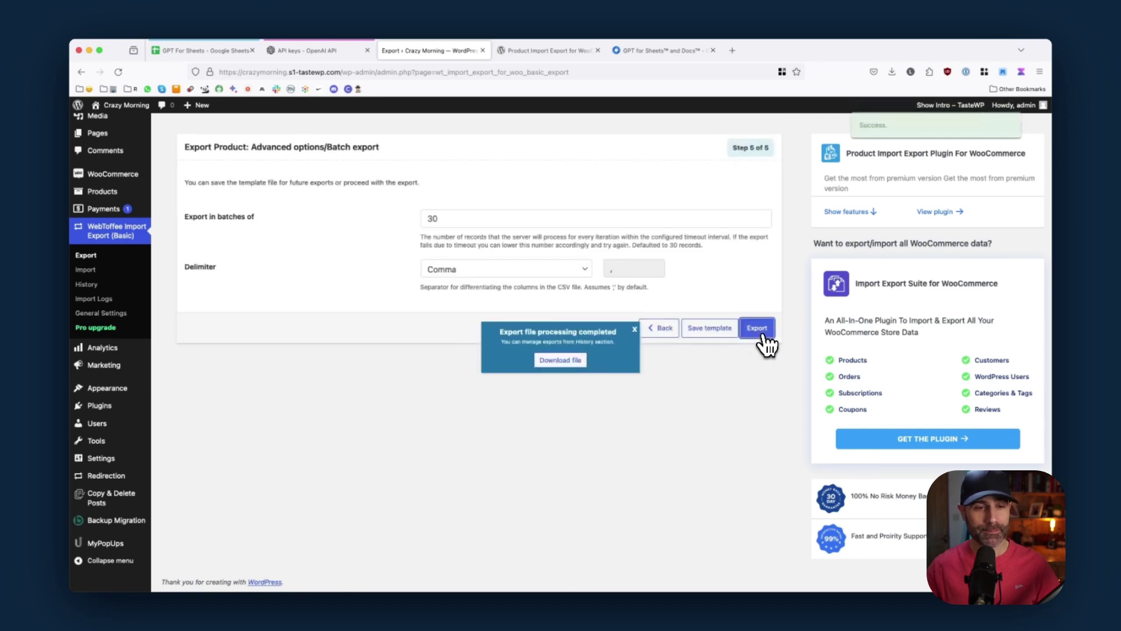
left_click(561, 360)
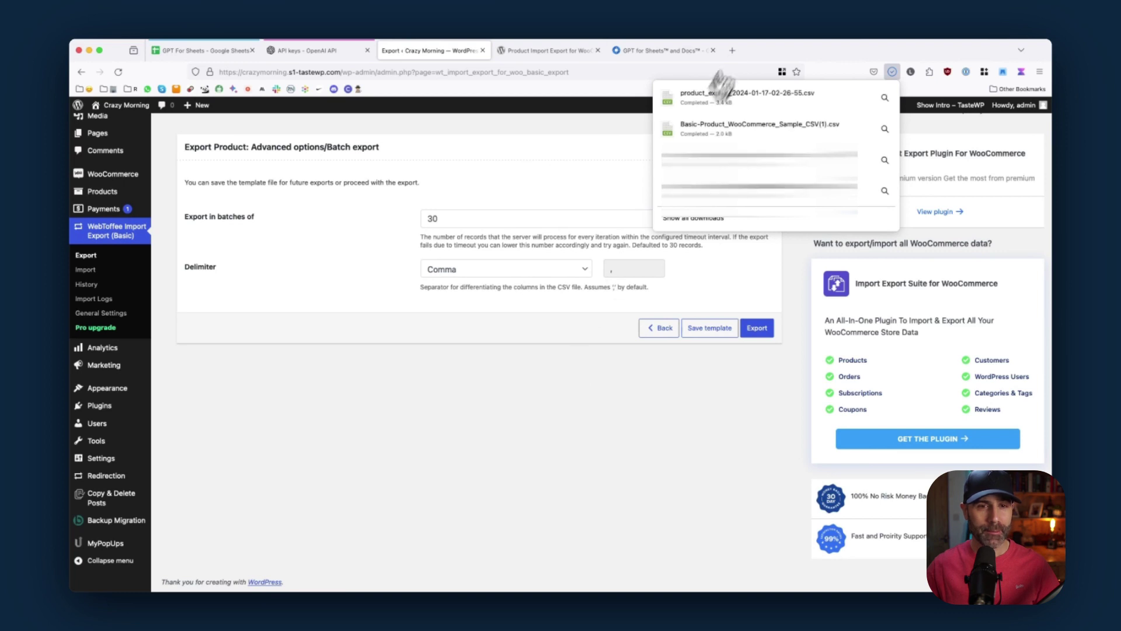
left_click(737, 98)
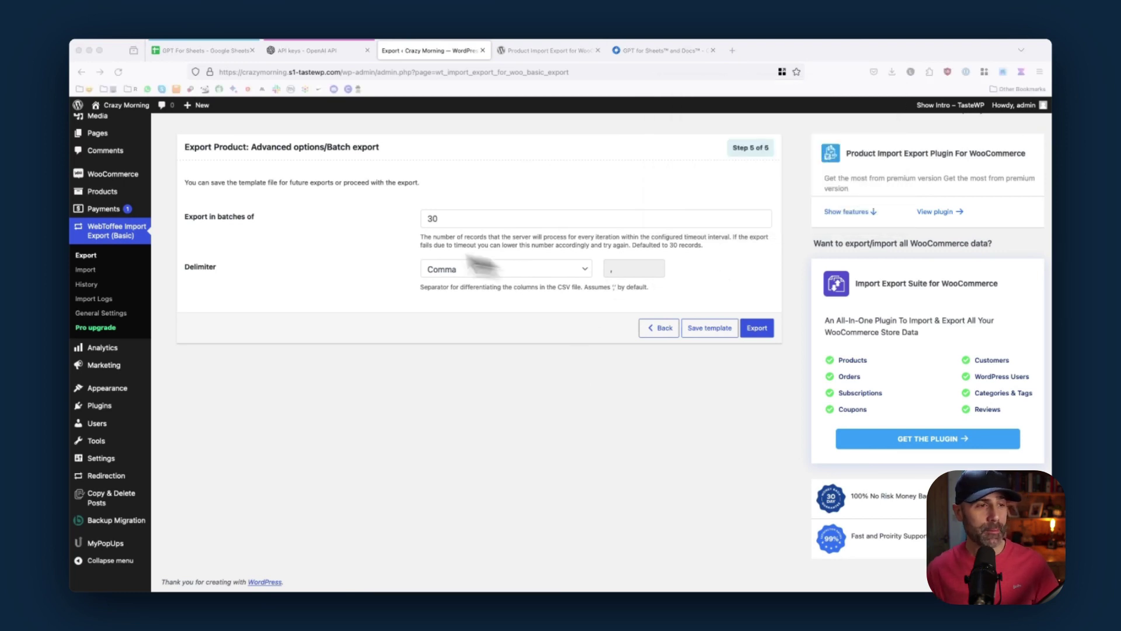
Bring up WebToffee's product import page, then switch to the GPT for Sheets tab
left_click(83, 275)
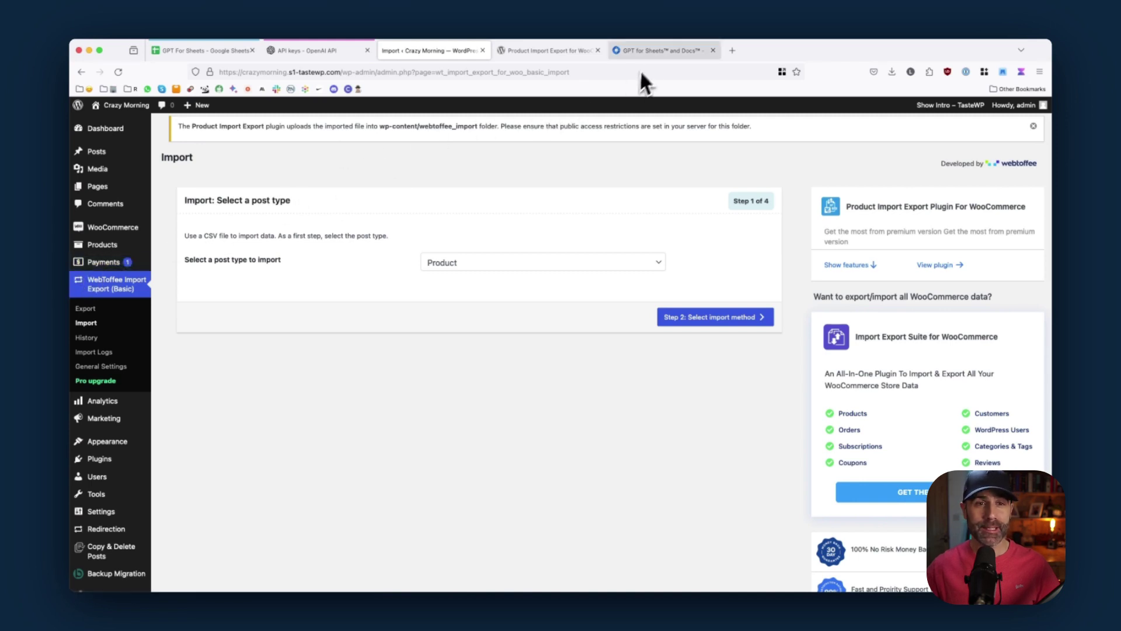
left_click(652, 52)
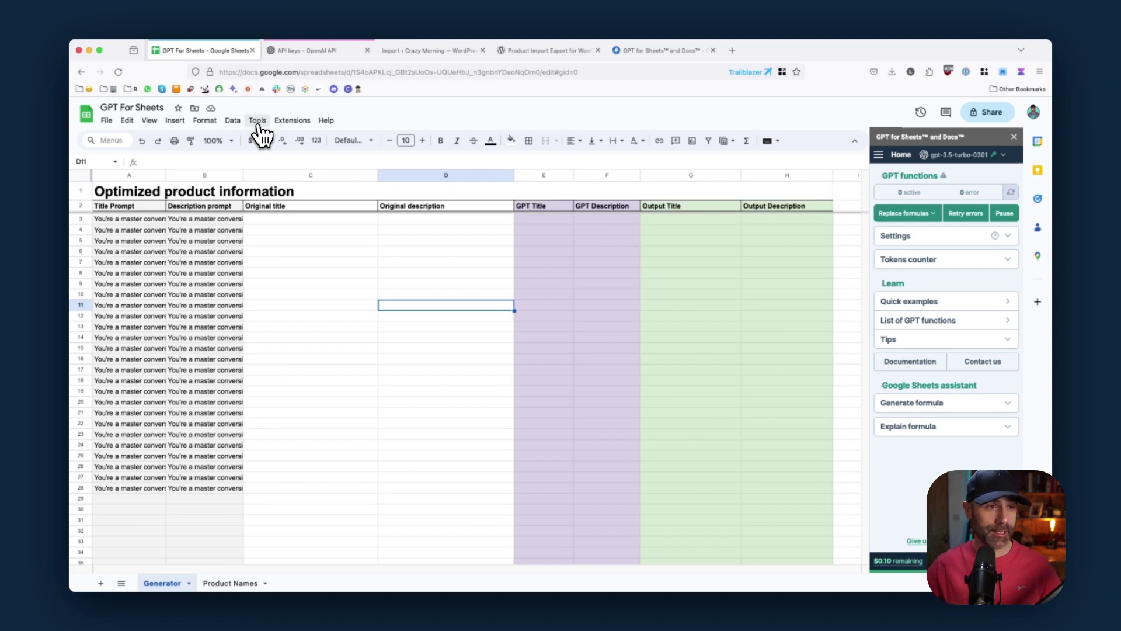
Show the GPT for Sheets sidebar's API keys page with the saved OpenAI key
left_click(295, 125)
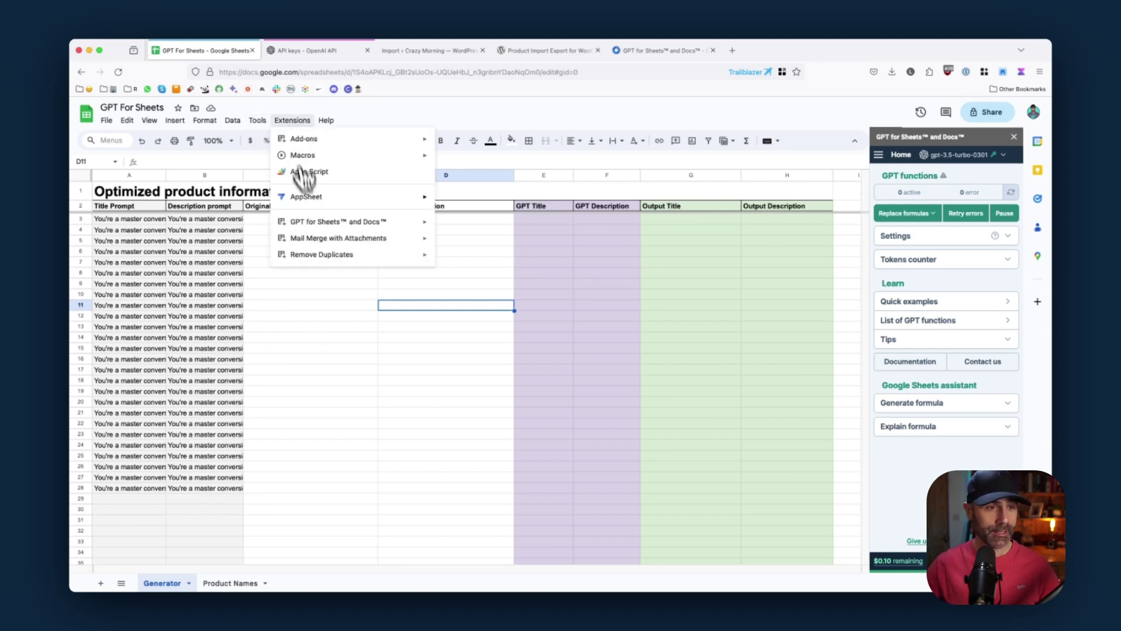
mouse_move(339, 222)
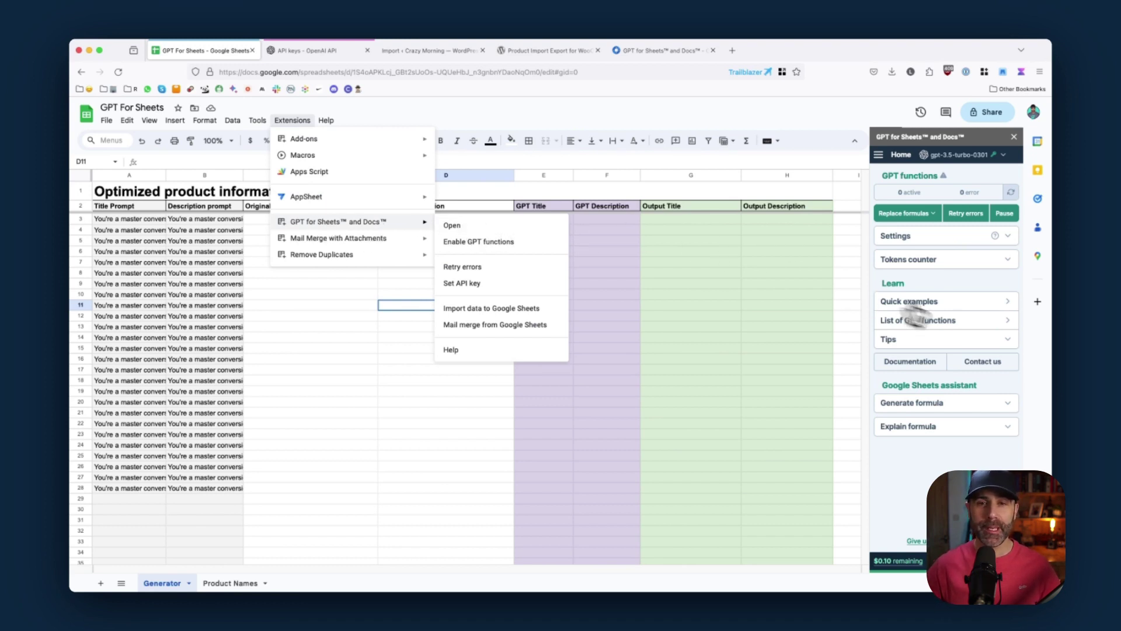
left_click(959, 250)
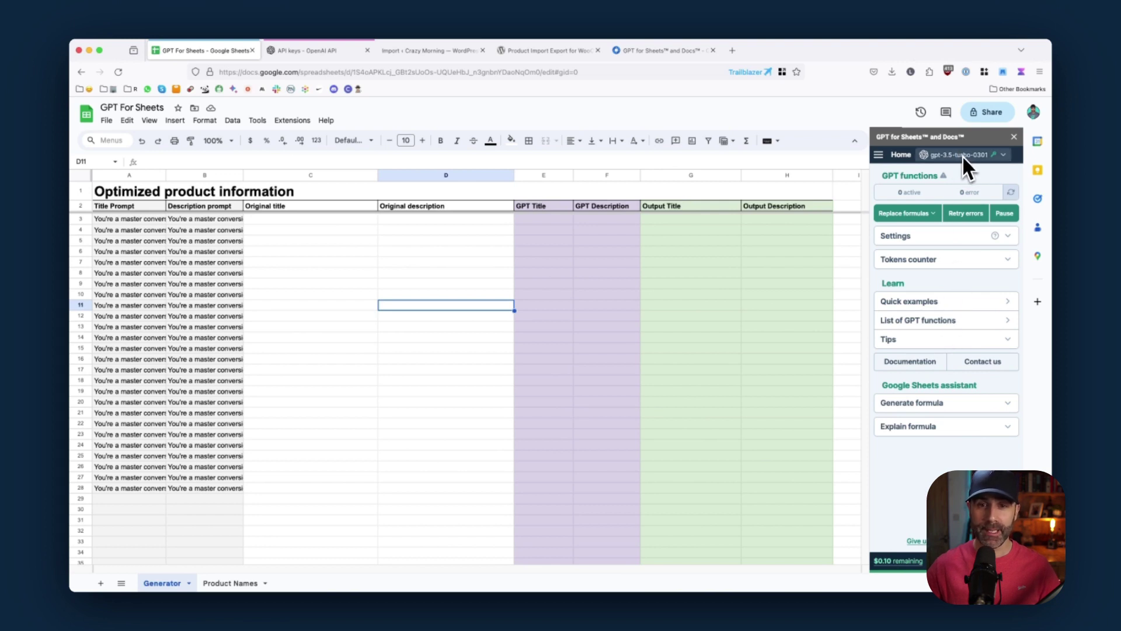
left_click(878, 156)
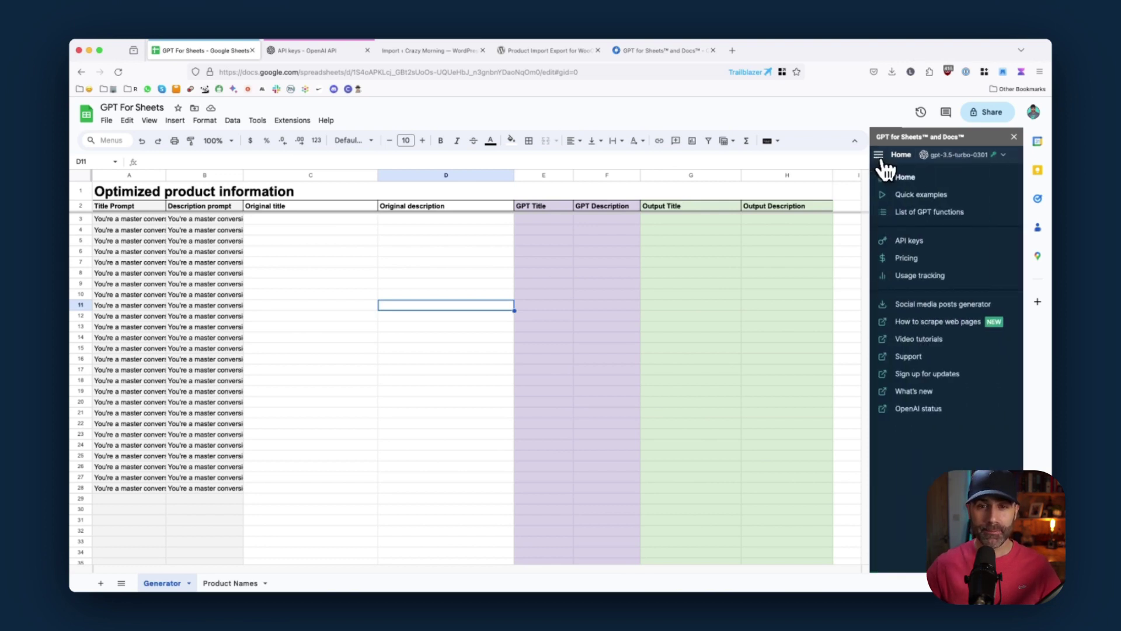
left_click(909, 242)
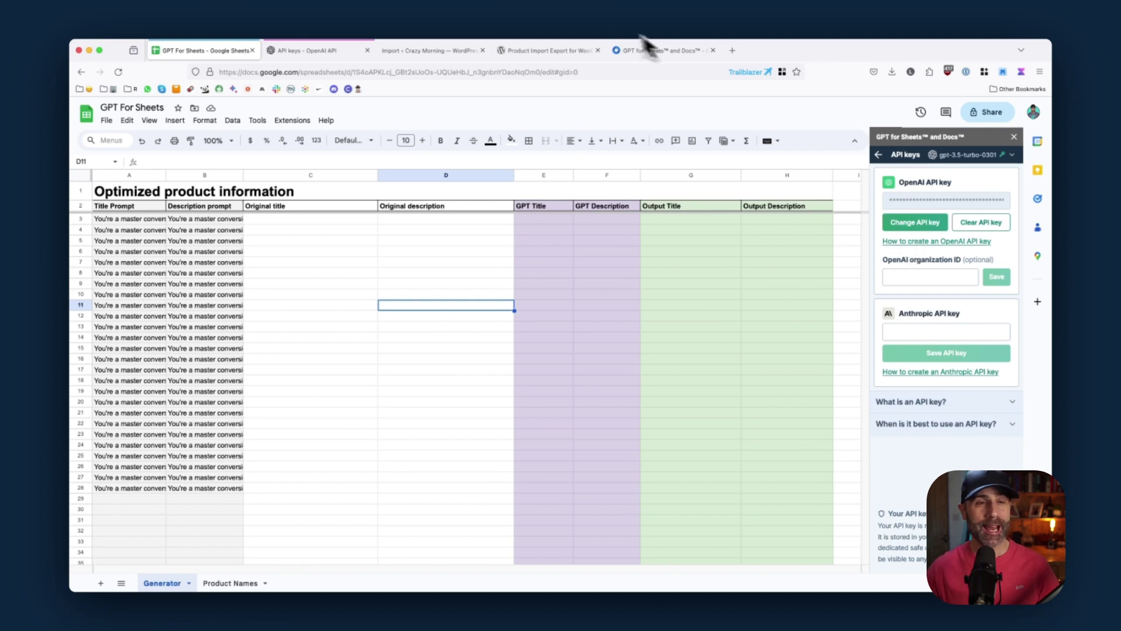
Confirm the 'GPT For Sheets' key on OpenAI's API keys page, then return to the spreadsheet
left_click(331, 52)
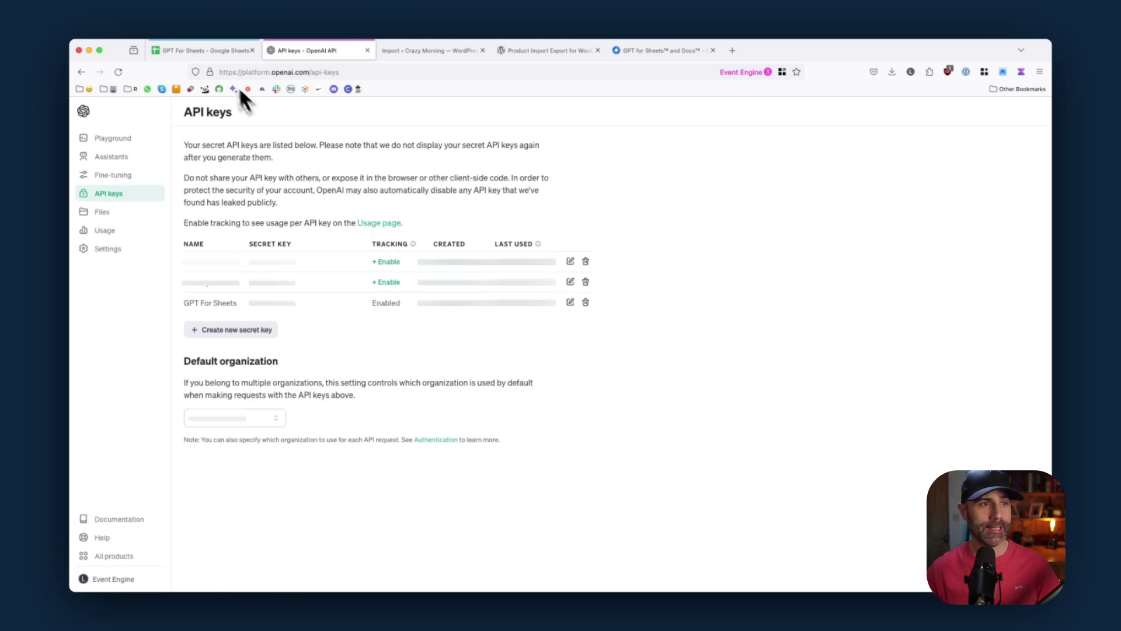
left_click(214, 52)
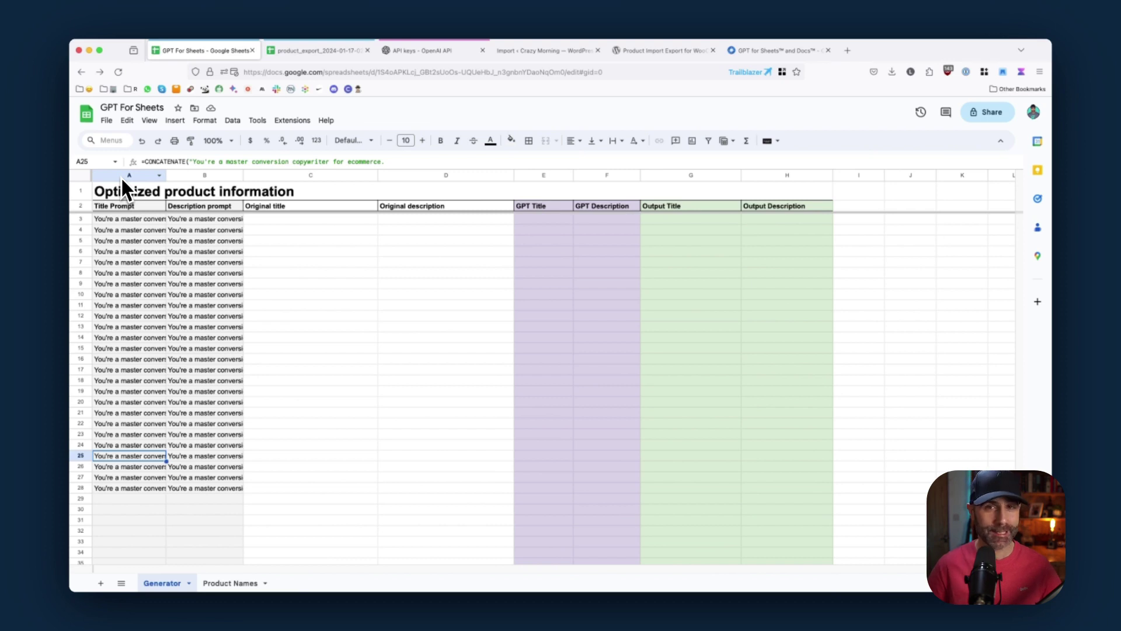
left_click(122, 219)
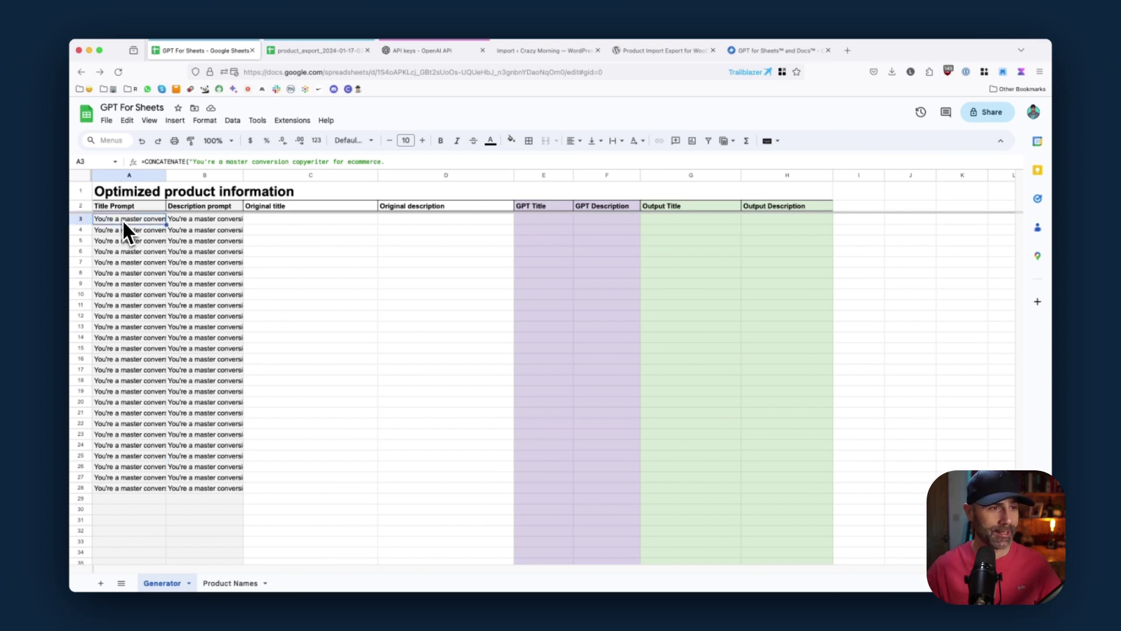
double_click(122, 219)
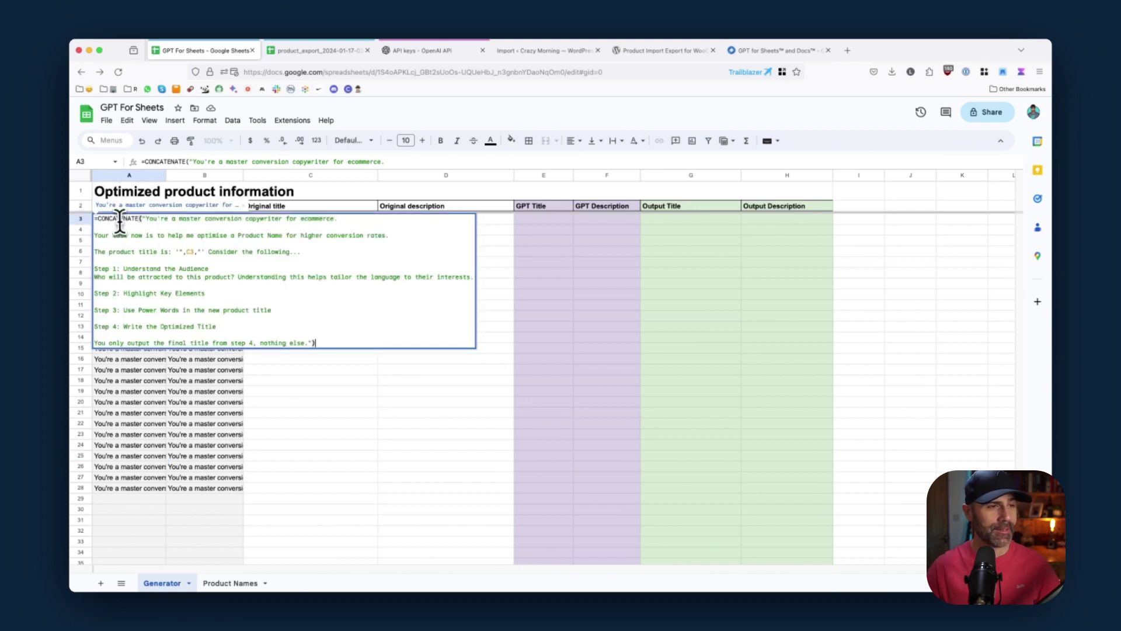
left_click(153, 220)
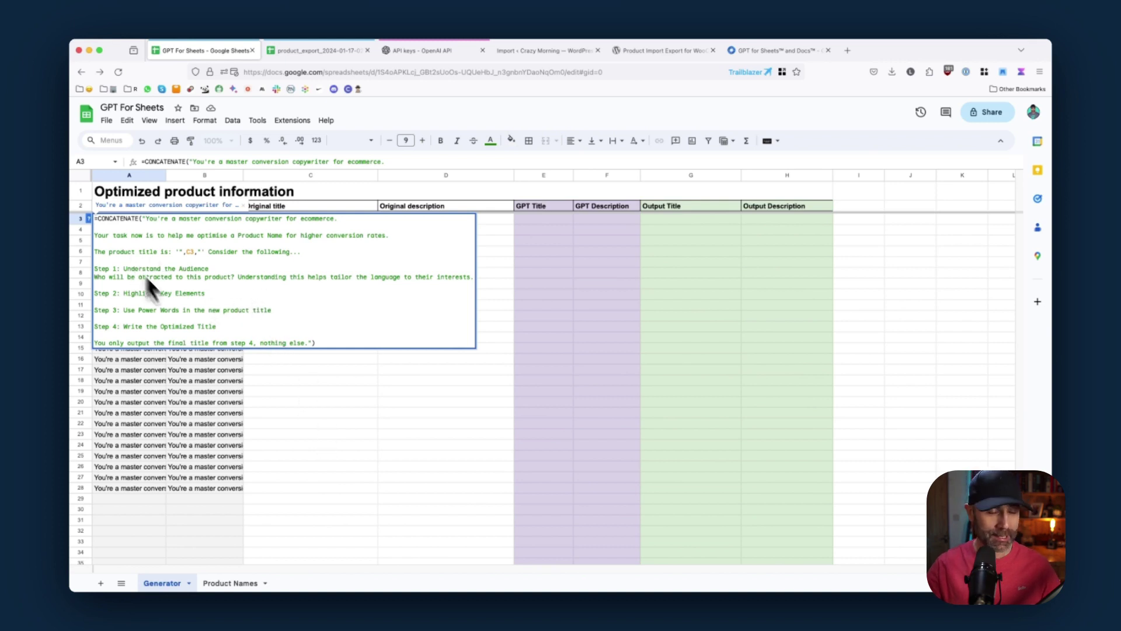
left_click(323, 433)
left_click(164, 223)
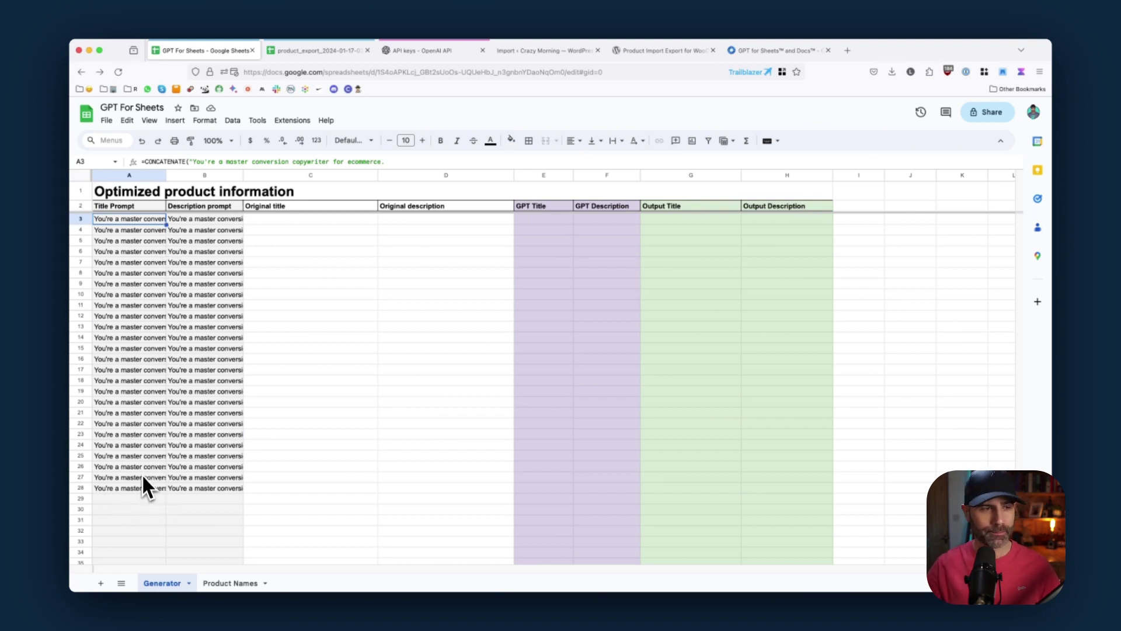
left_click(201, 221)
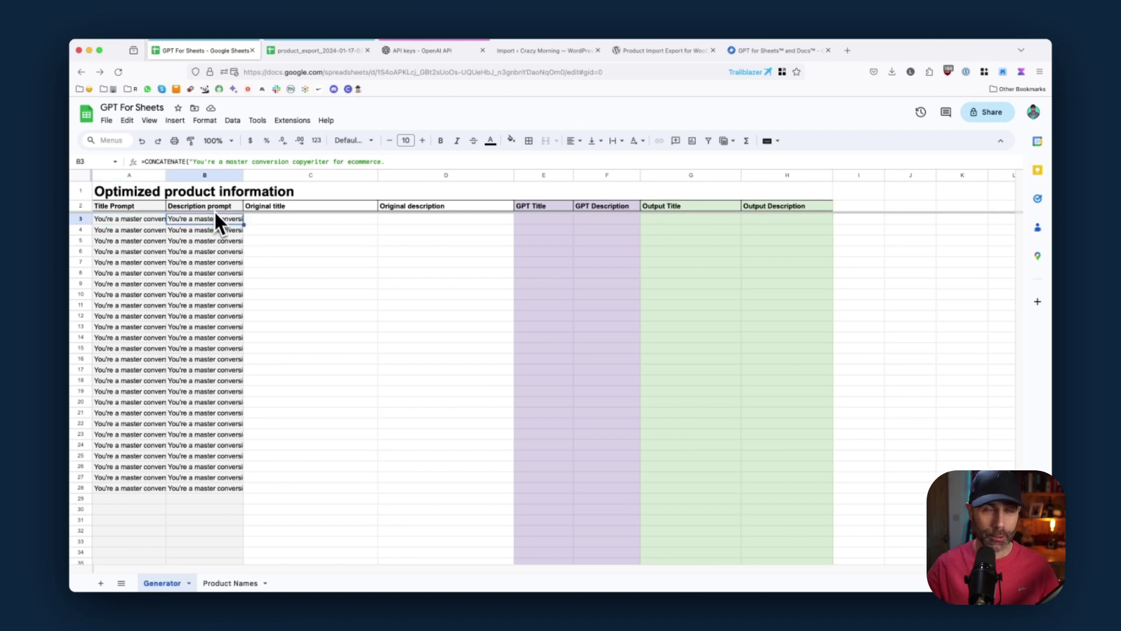
double_click(194, 222)
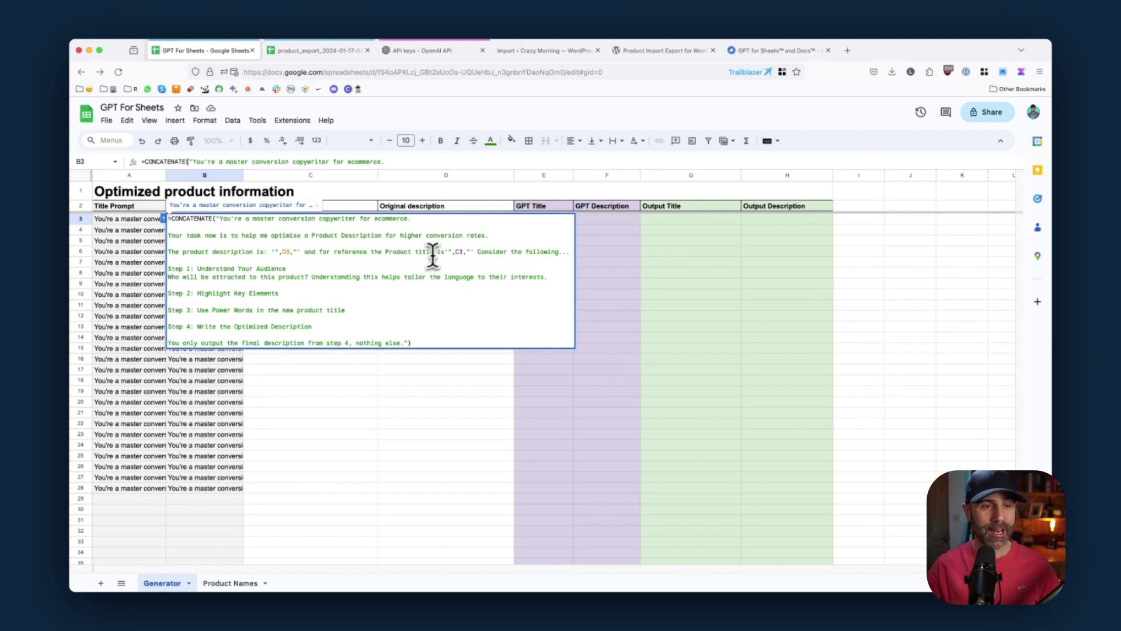
left_click_drag(446, 251, 473, 251)
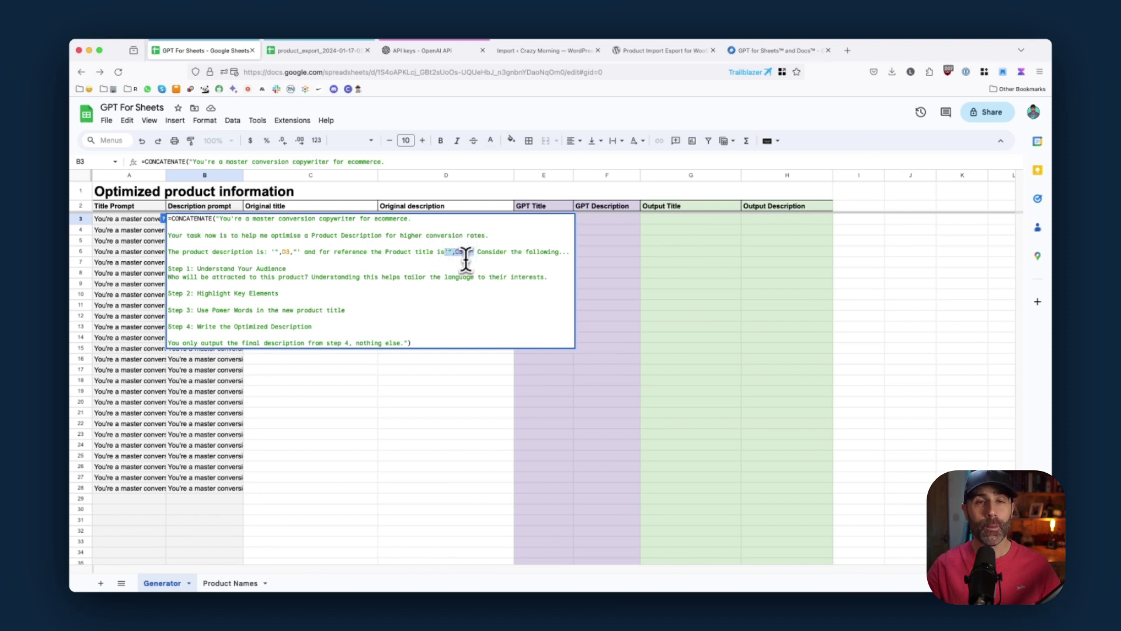
left_click_drag(281, 252, 301, 251)
mouse_move(445, 252)
left_mouse_down()
mouse_move(474, 252)
mouse_move(451, 252)
left_mouse_up()
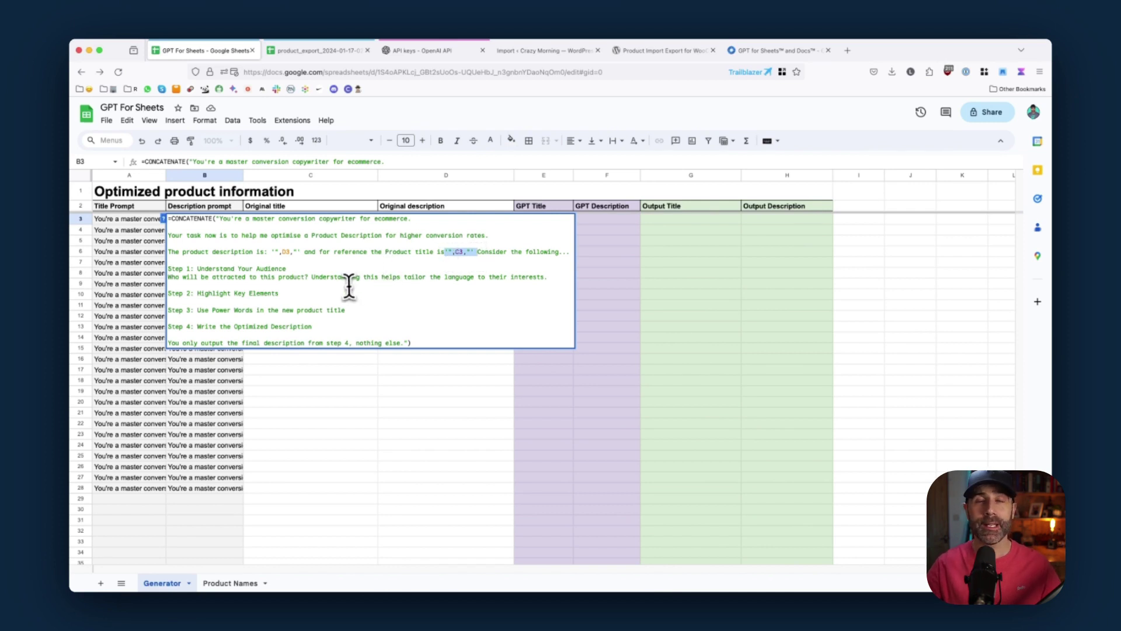
left_click(530, 219)
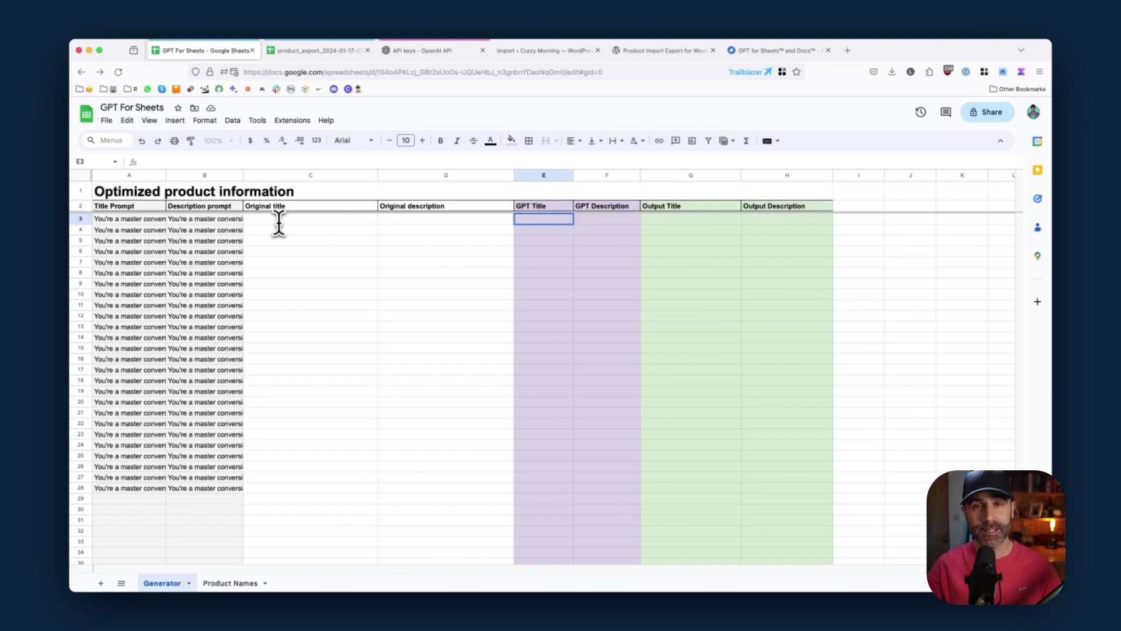
Paste the five product names from product_export A2:A6 into the Original title column at C3
left_click(273, 51)
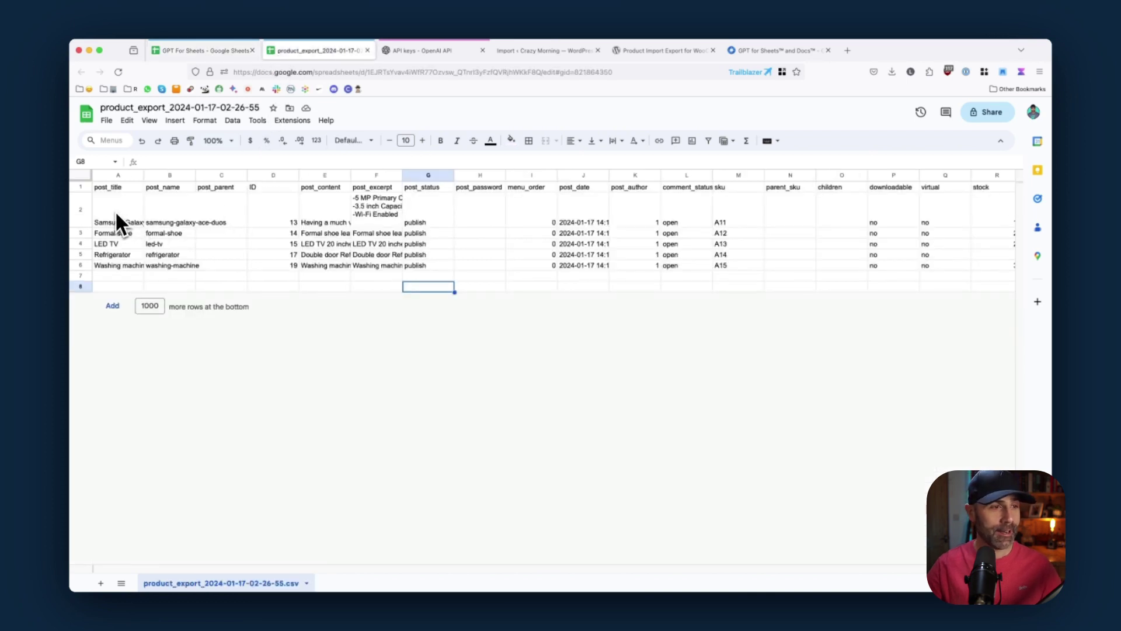
left_click_drag(115, 214, 114, 268)
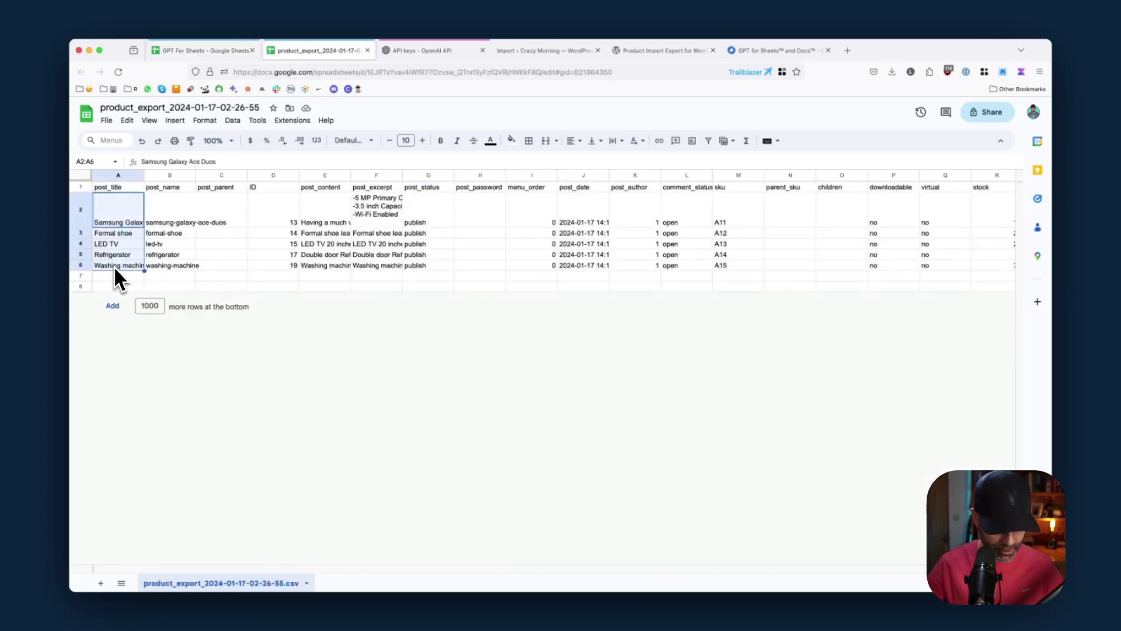
left_click(185, 52)
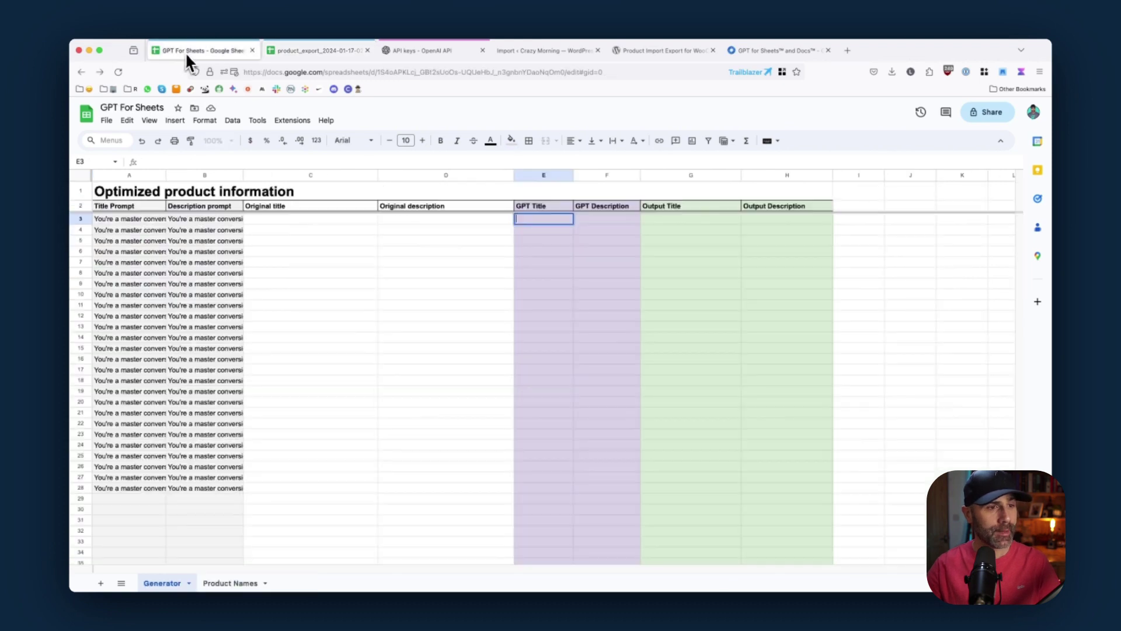
left_click(267, 220)
type("Samsung Galaxy Ace Duos Formal shoe LED TV Refrigerator Washing machine")
Copy the post_content descriptions and paste them into the Original description column at D3
left_click(311, 51)
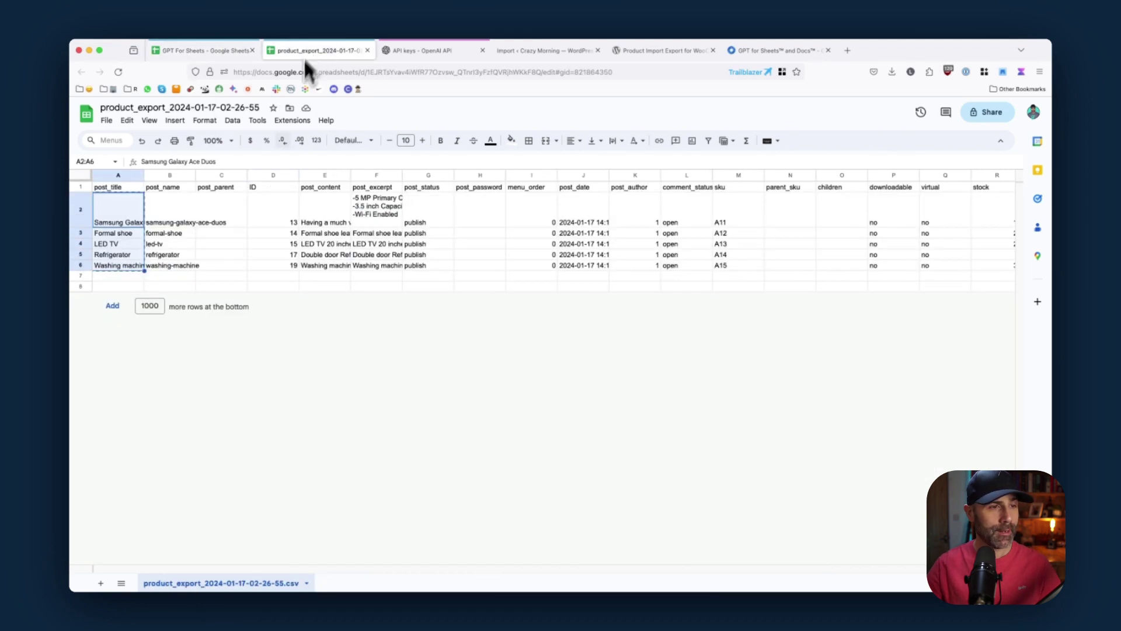
left_click_drag(325, 208, 324, 265)
key("ctrl+c")
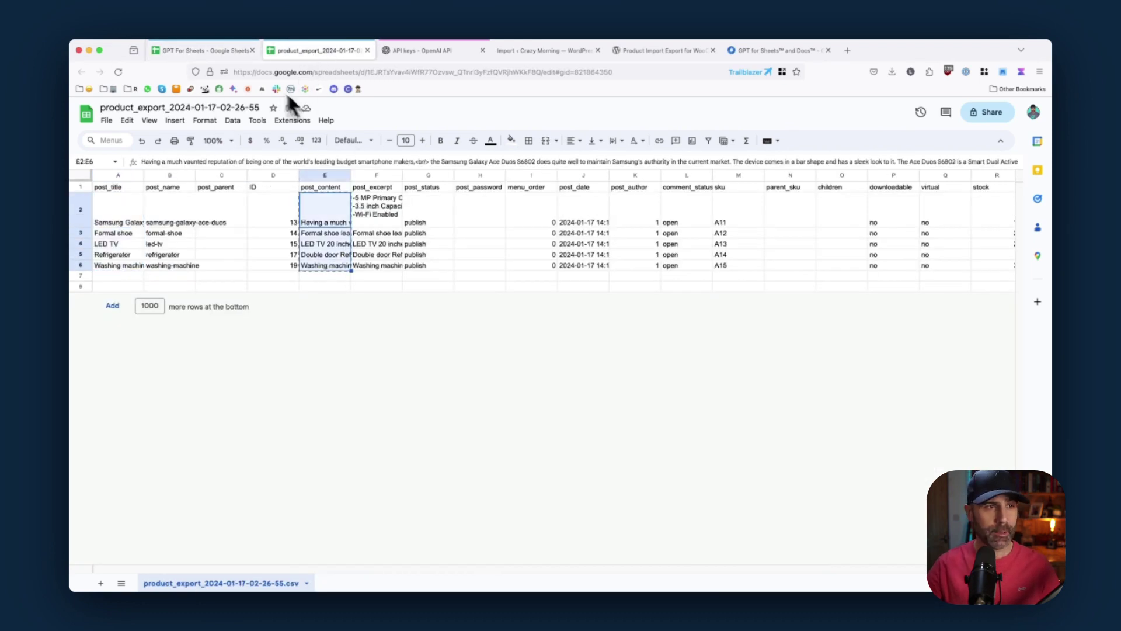
left_click(215, 51)
left_click(416, 219)
key("ctrl+v")
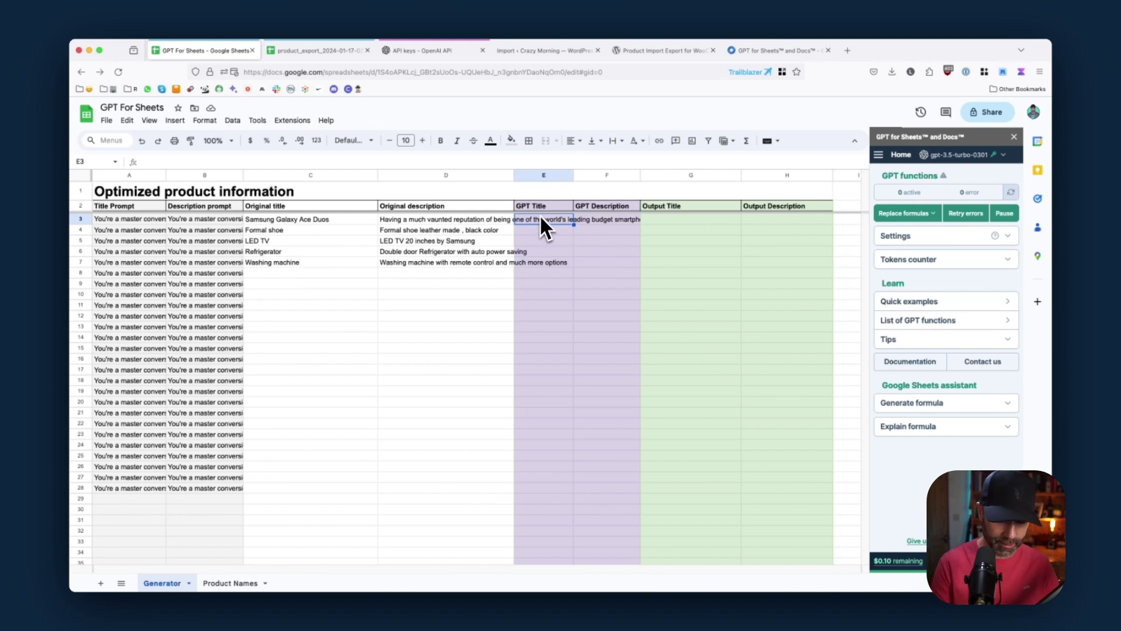
type("=GPT")
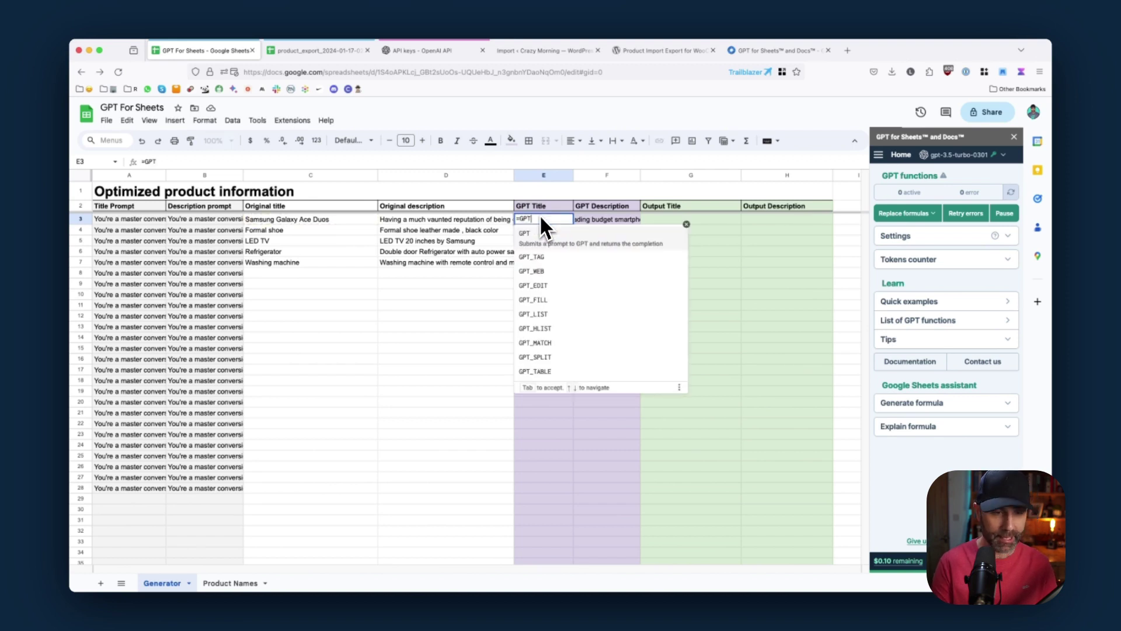
type("(")
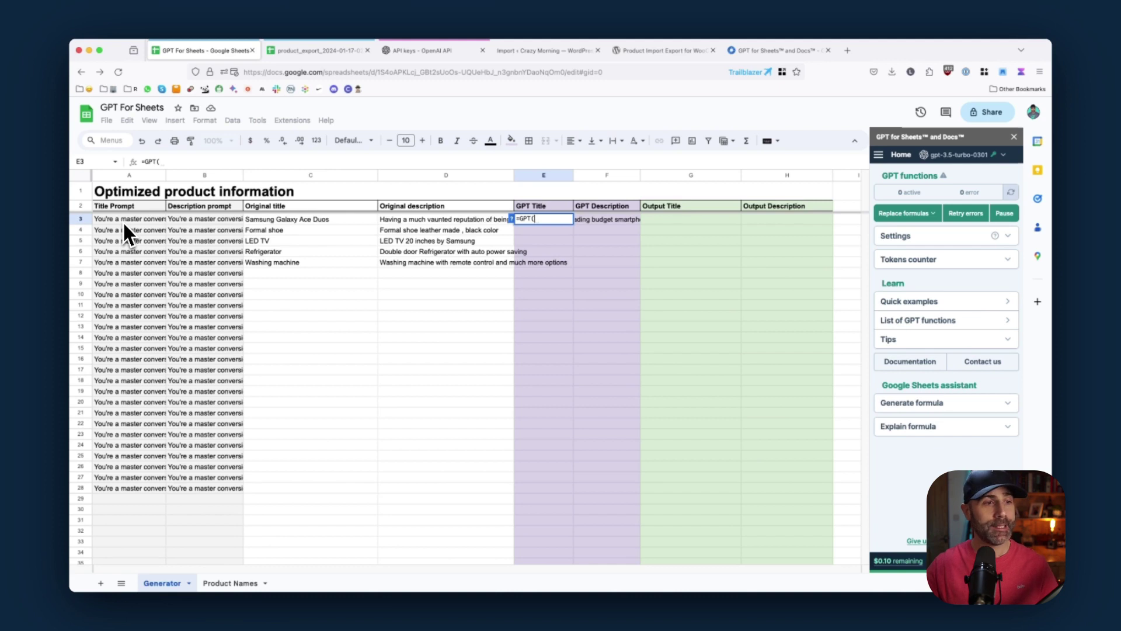
Enter =GPT(A3) in E3 and fill it down to E7 for five generated titles
left_click(124, 222)
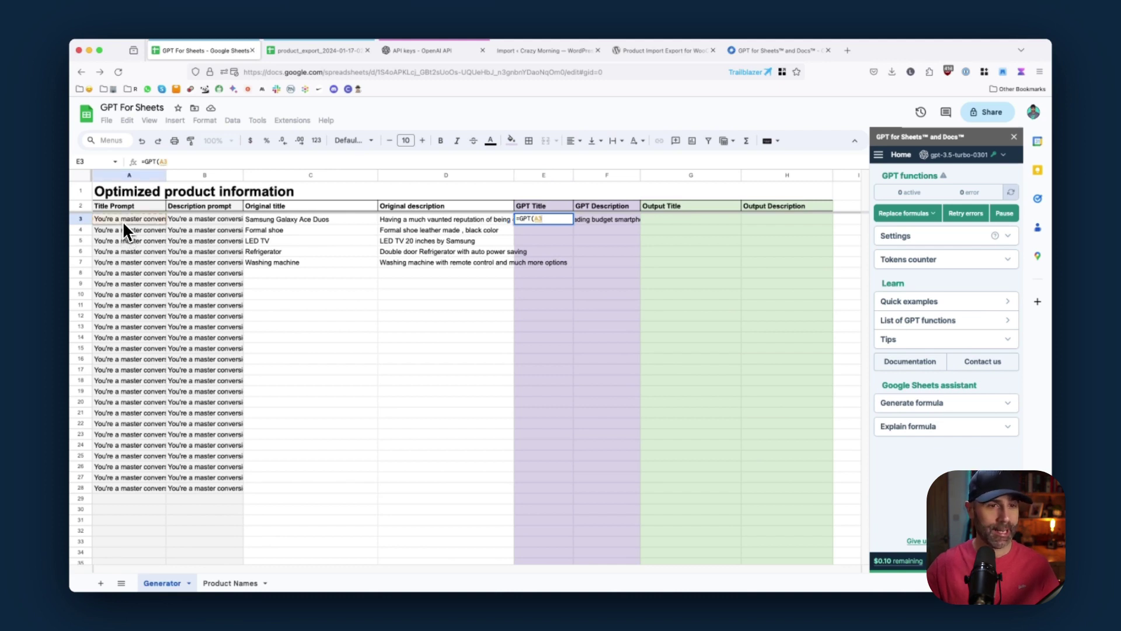
type(")")
key("Return")
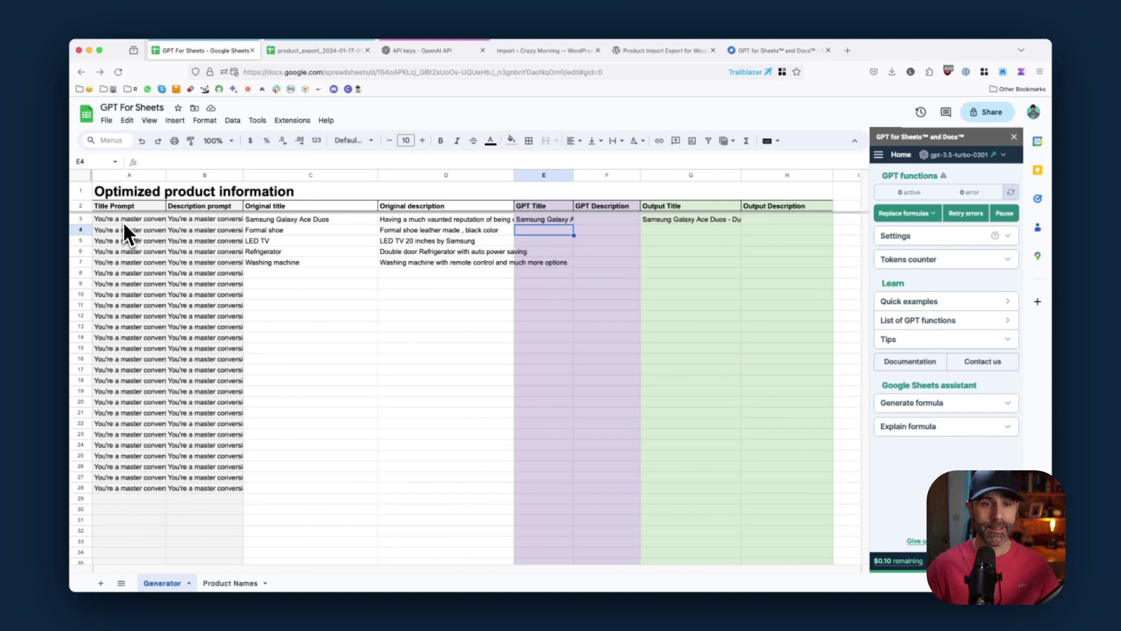
left_click(549, 220)
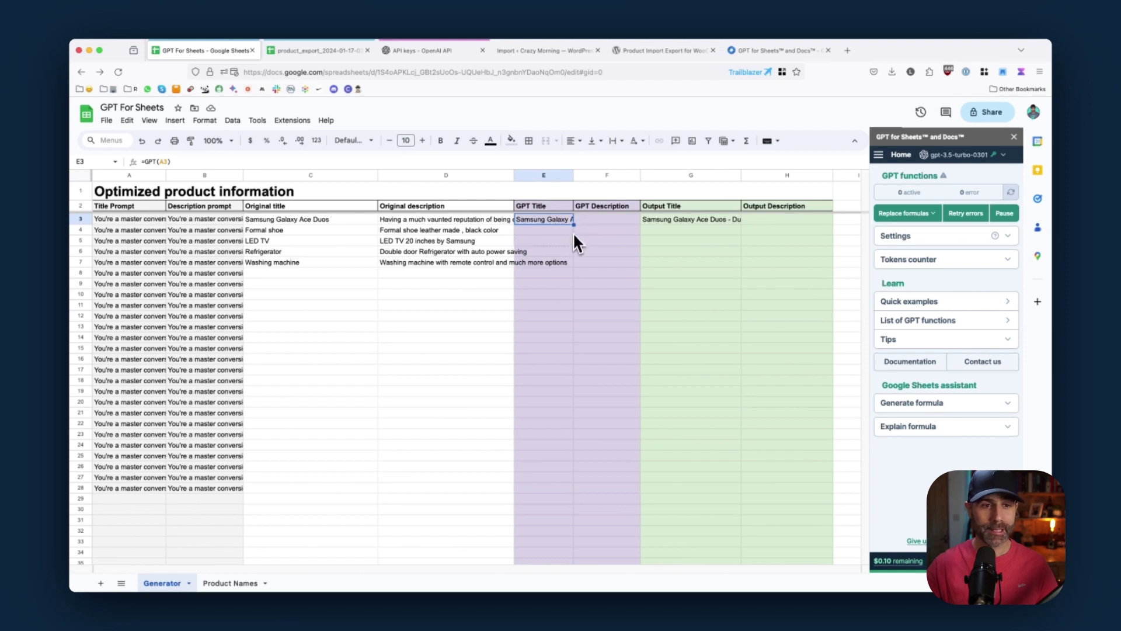
left_click_drag(574, 225, 572, 261)
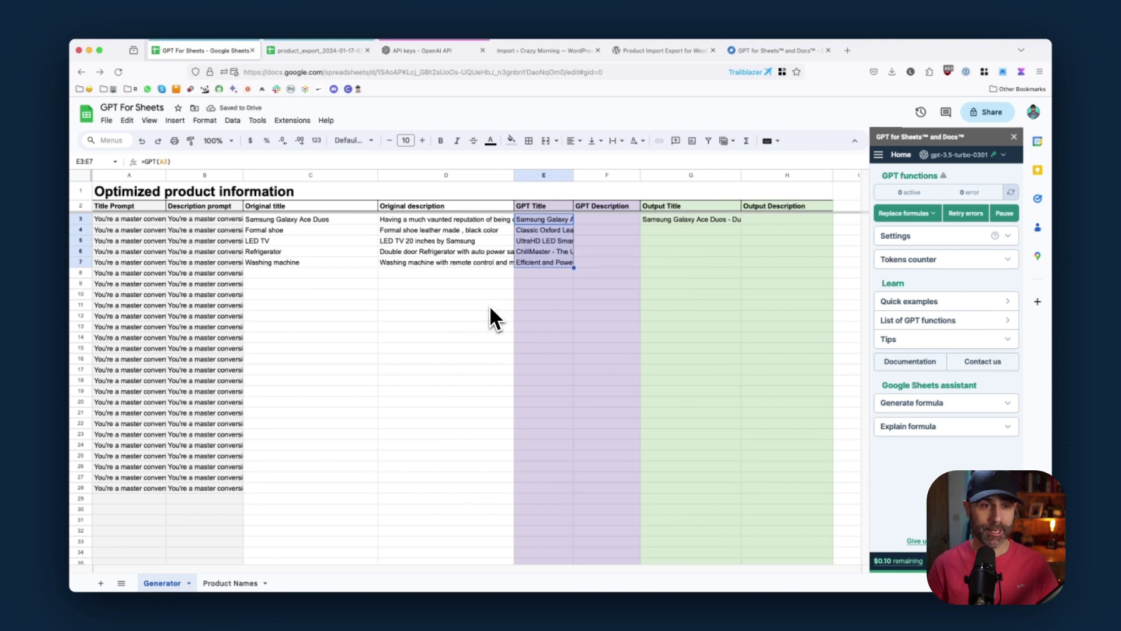
left_click(606, 220)
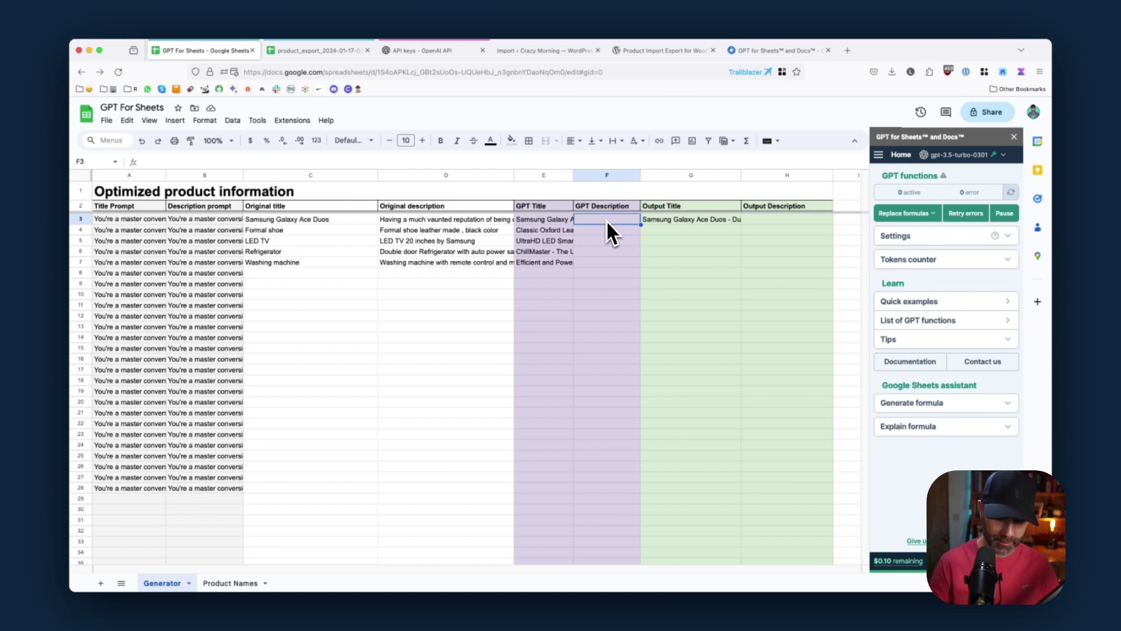
type("=GP")
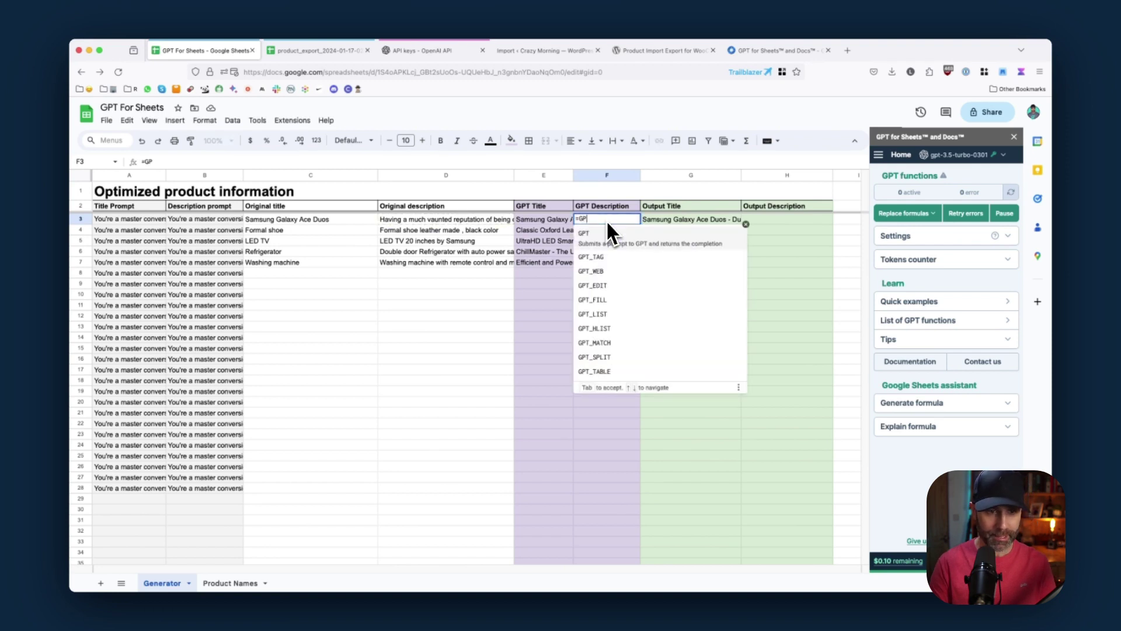
type("T(")
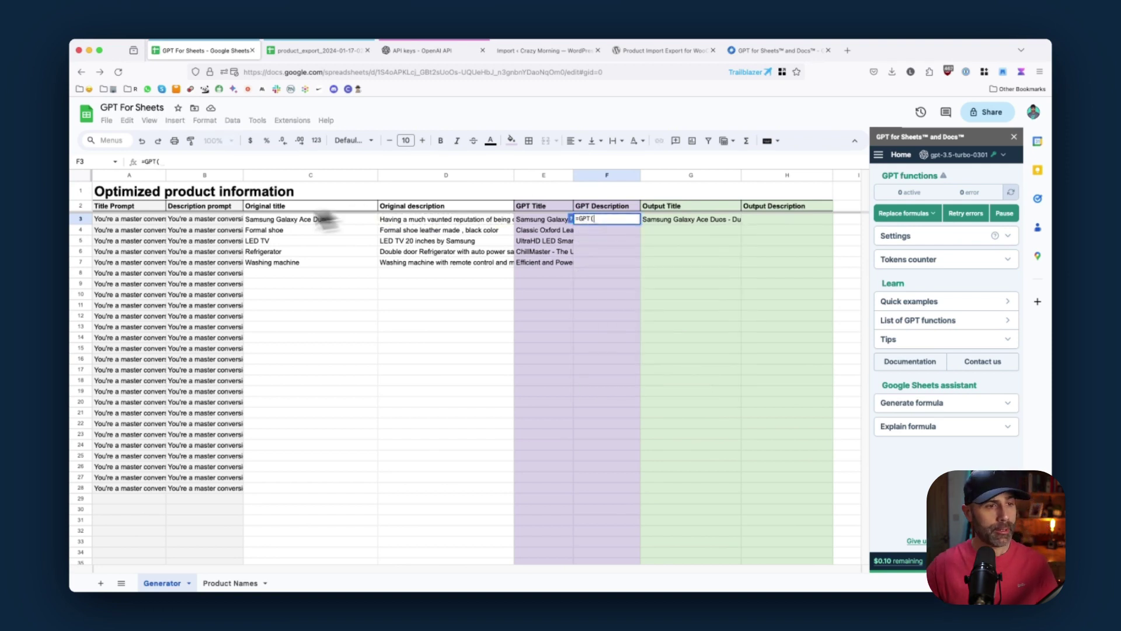
Enter =GPT(B3) in F3 to generate the product descriptions down to F7
left_click(199, 221)
type(")")
key("Return")
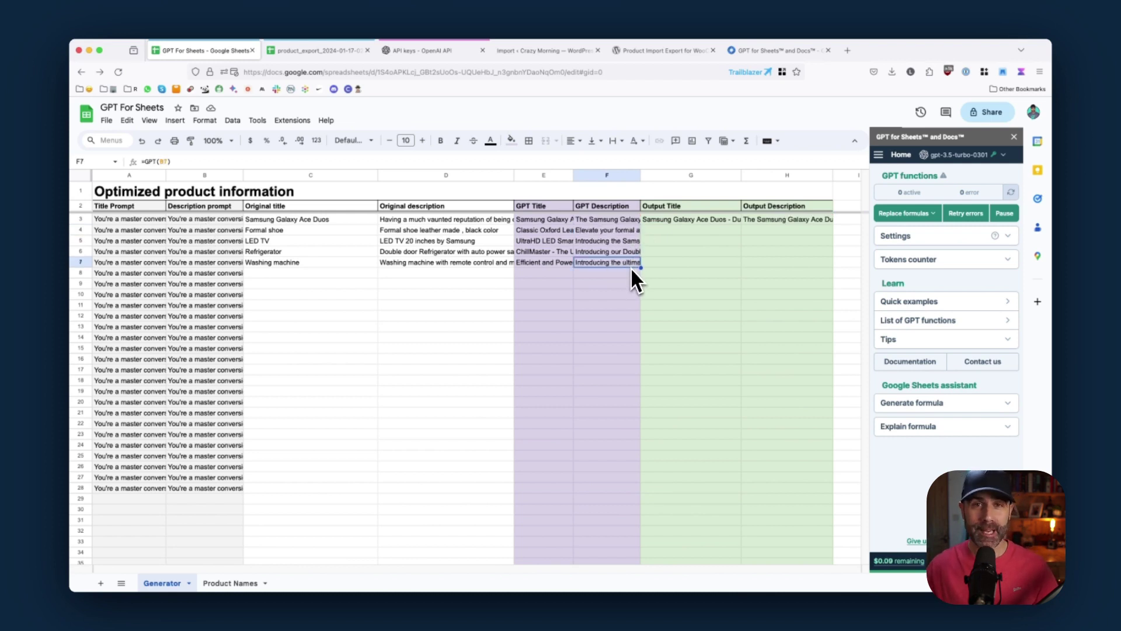
Link Output Title G3 to =E3 and Output Description H3 to =F3
left_click(663, 231)
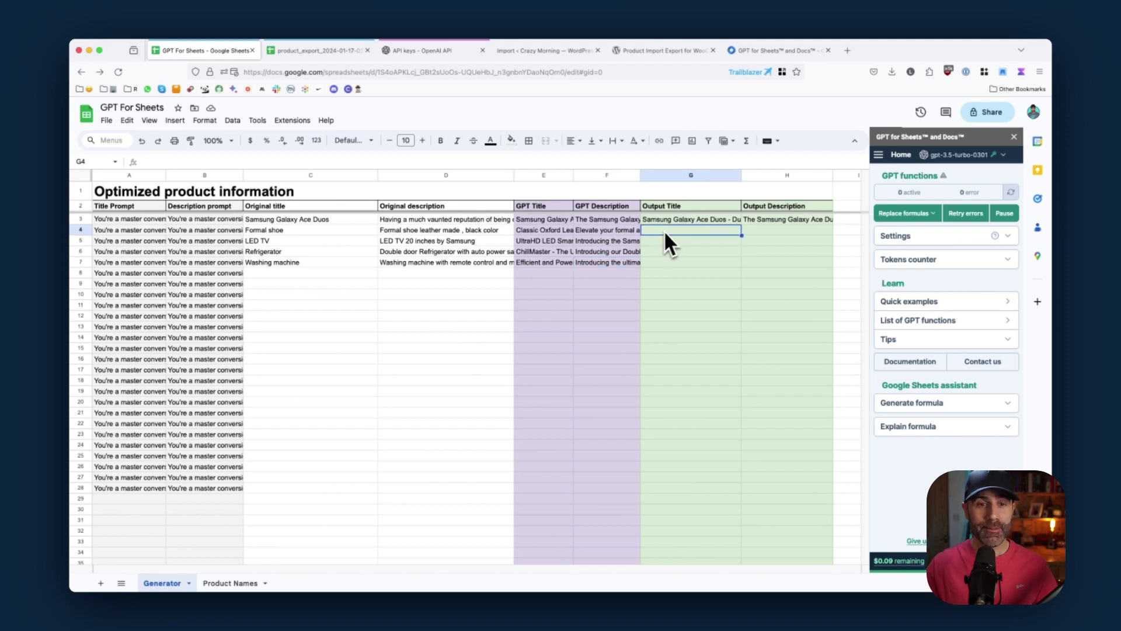
left_click(690, 218)
double_click(684, 218)
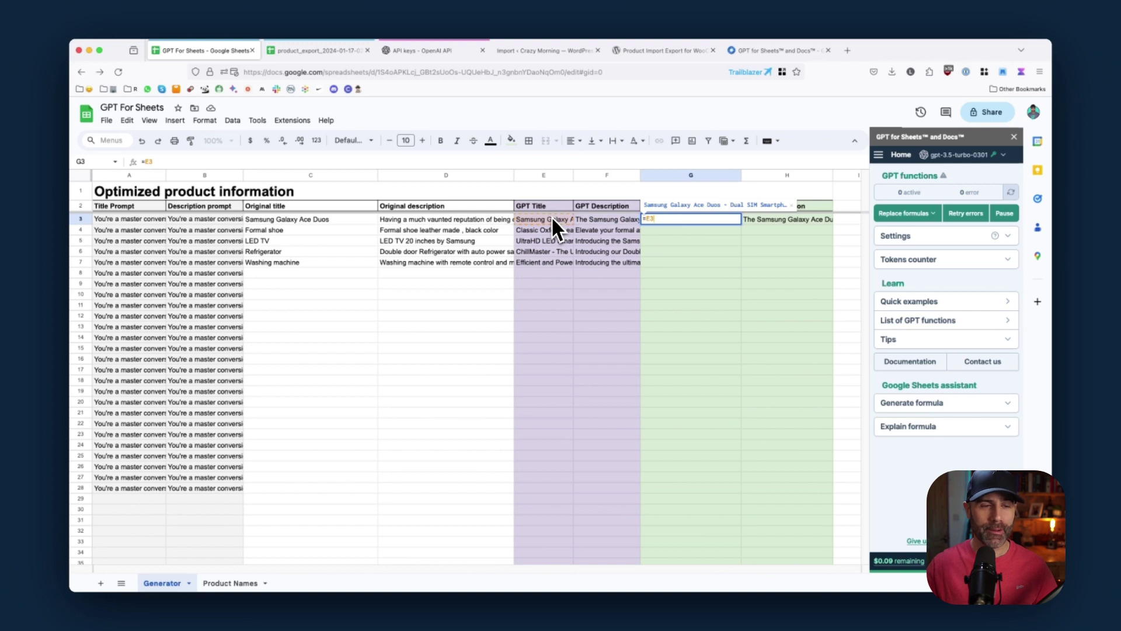
key("Return")
double_click(772, 219)
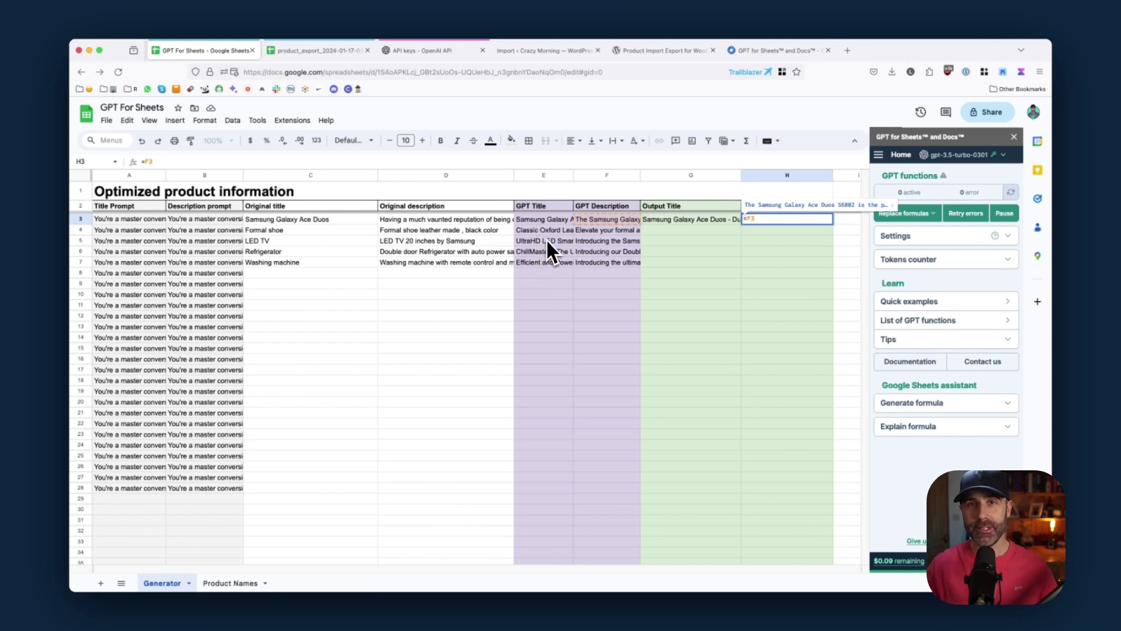
key("Return")
left_click(698, 219)
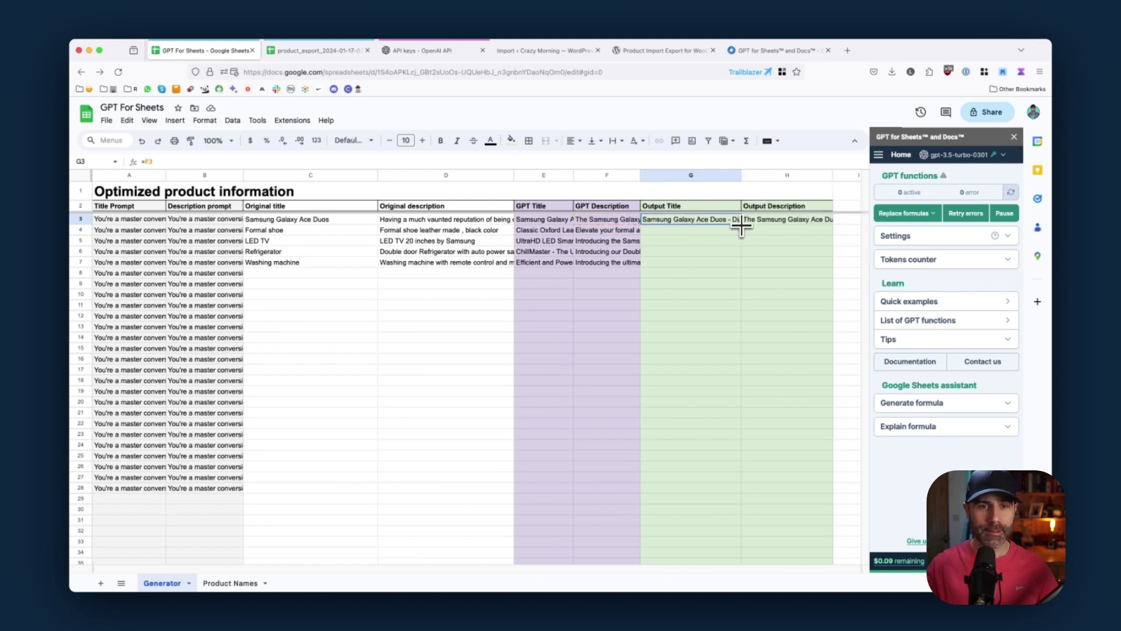
Fill the G3 and H3 output formulas down to row 7
left_click_drag(741, 224, 742, 266)
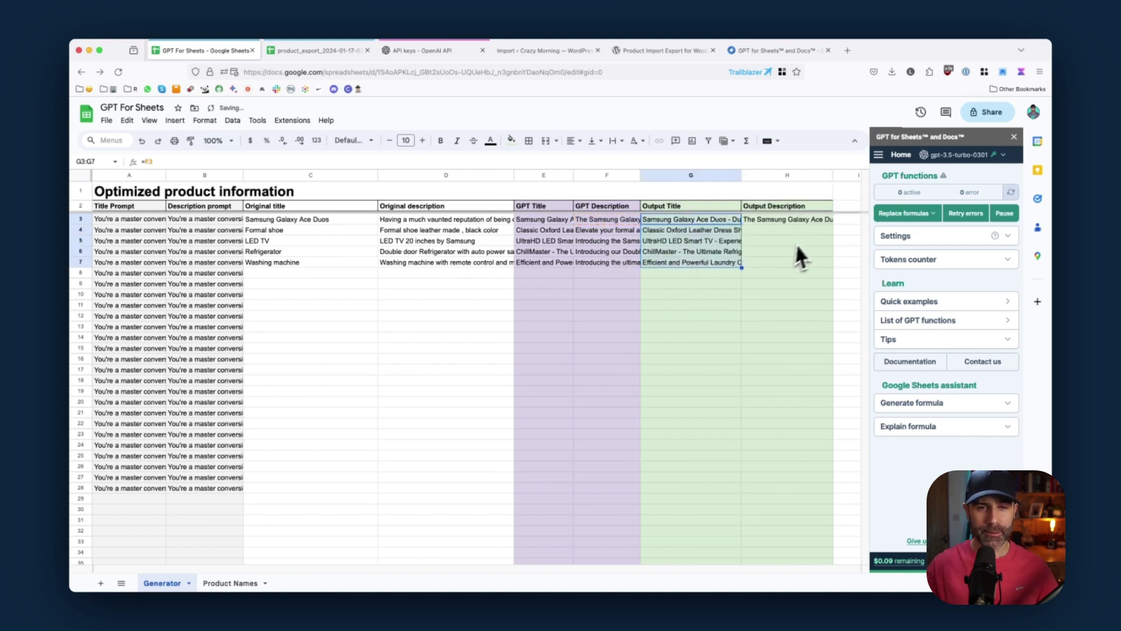
left_click(832, 220)
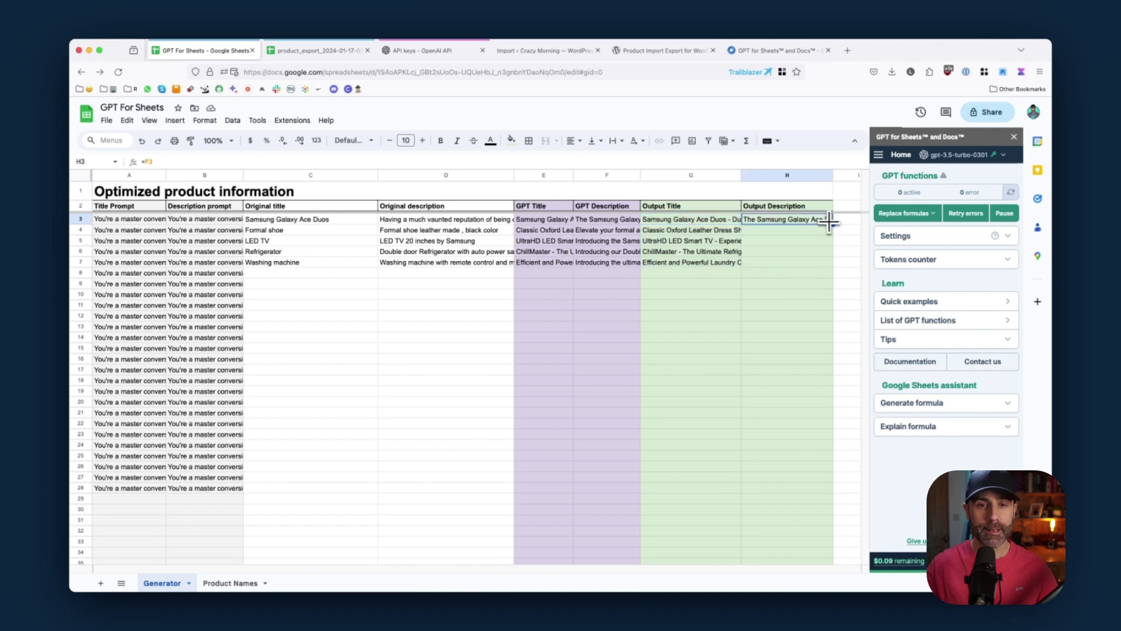
left_click_drag(831, 222, 834, 261)
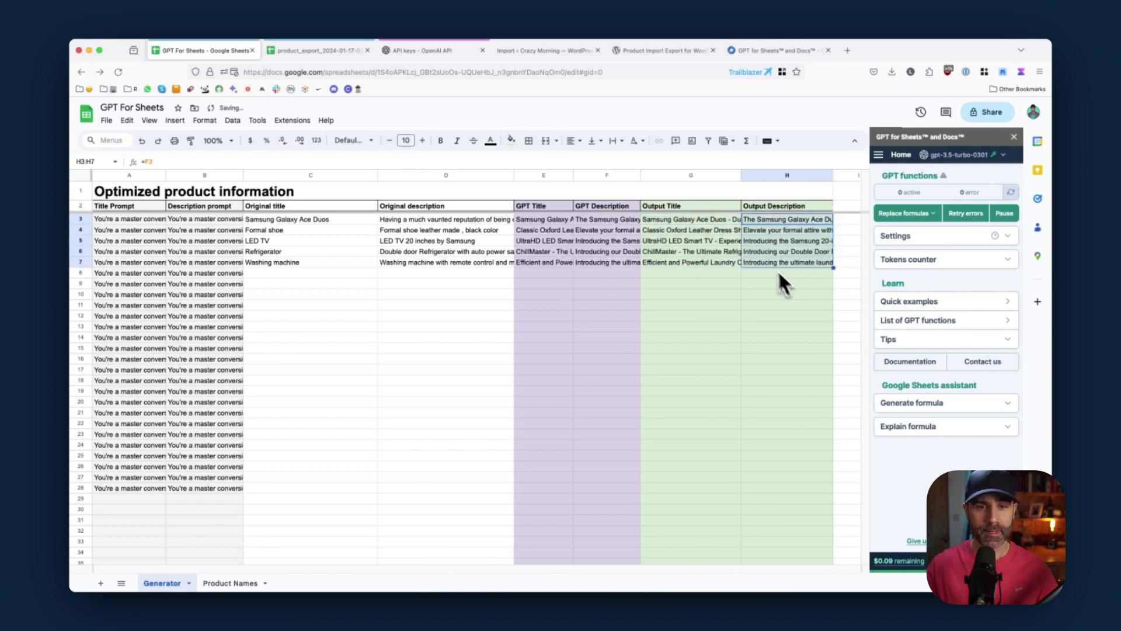
left_click(697, 223)
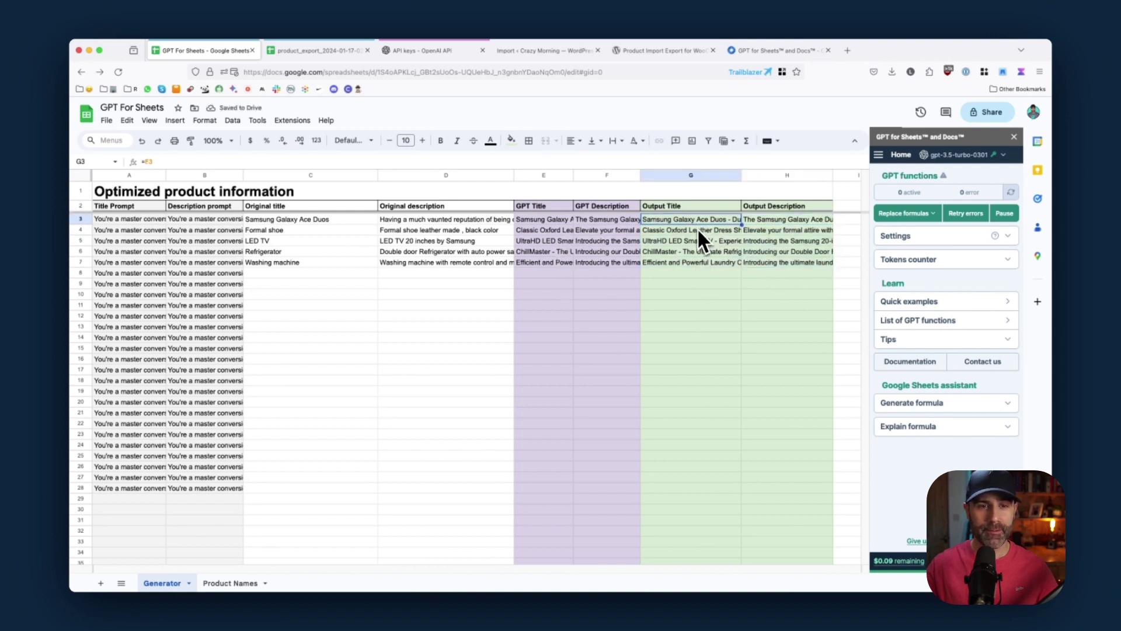
double_click(692, 221)
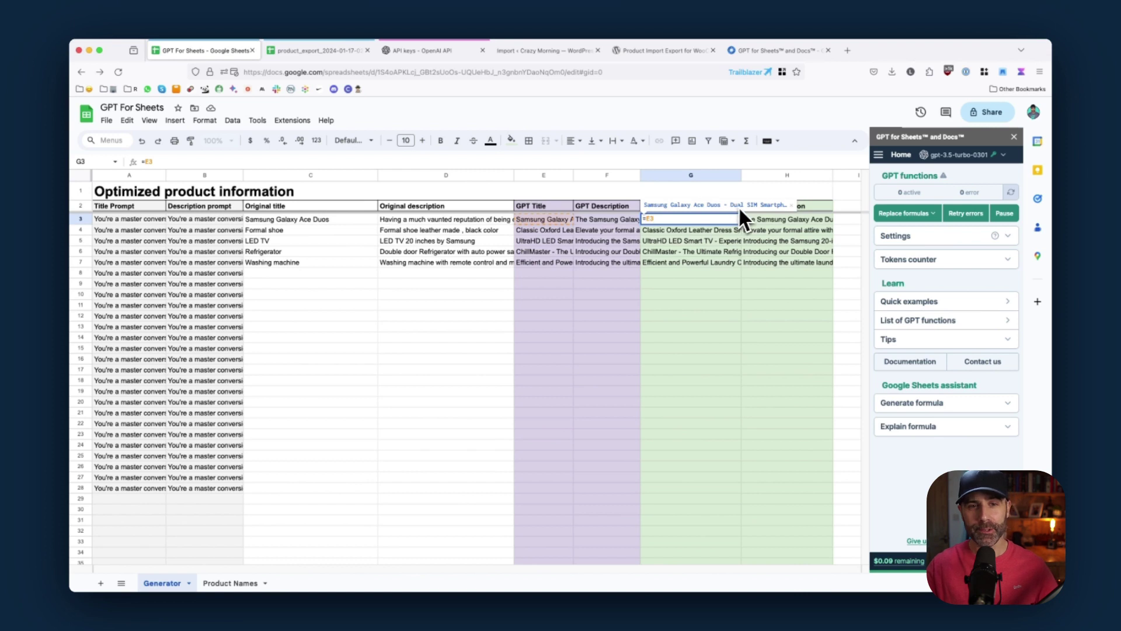
left_click(768, 224)
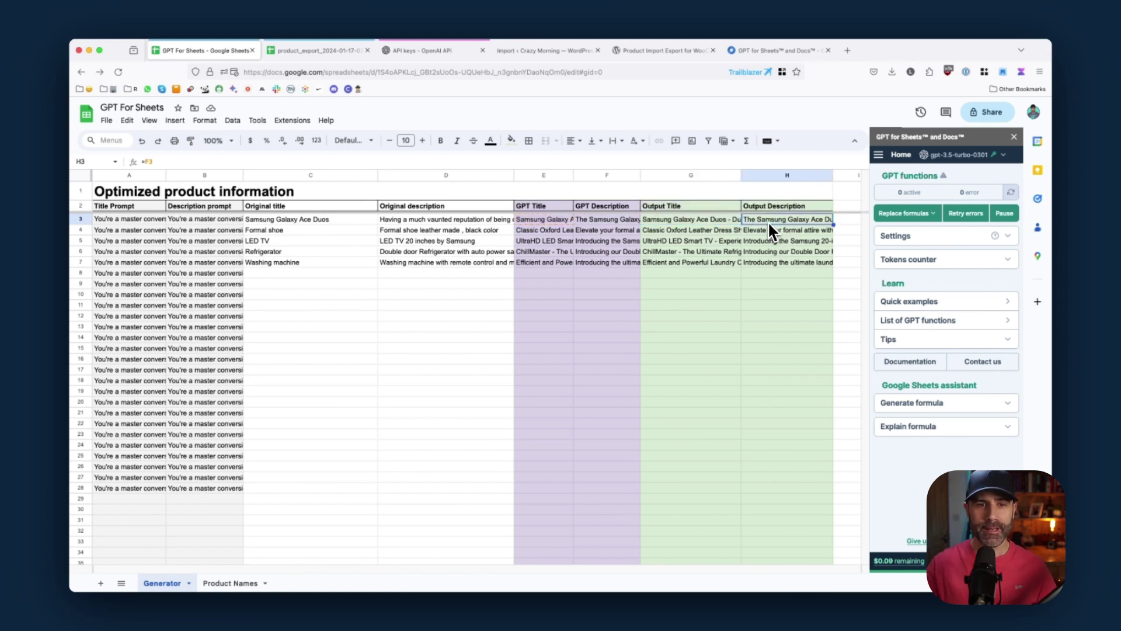
double_click(768, 221)
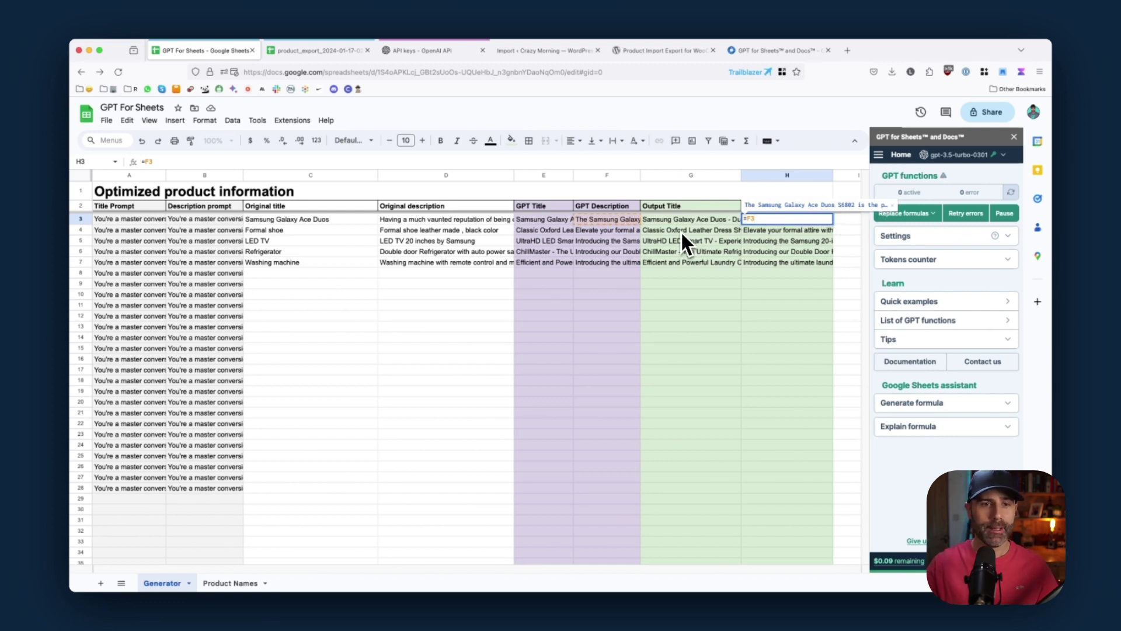
left_click(606, 231)
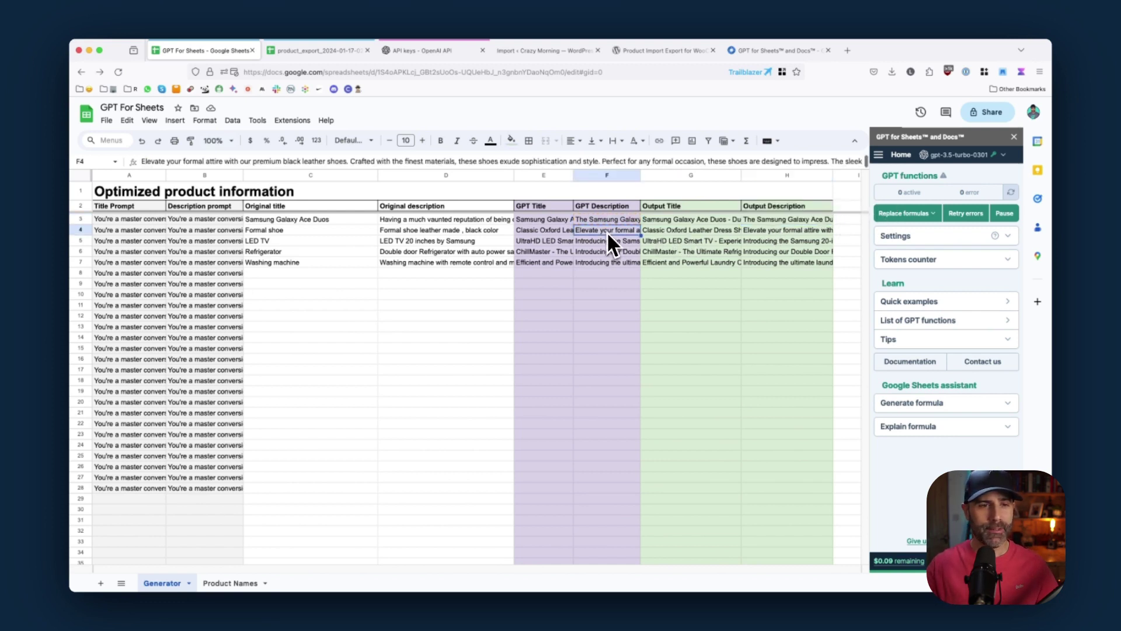
left_click(168, 161)
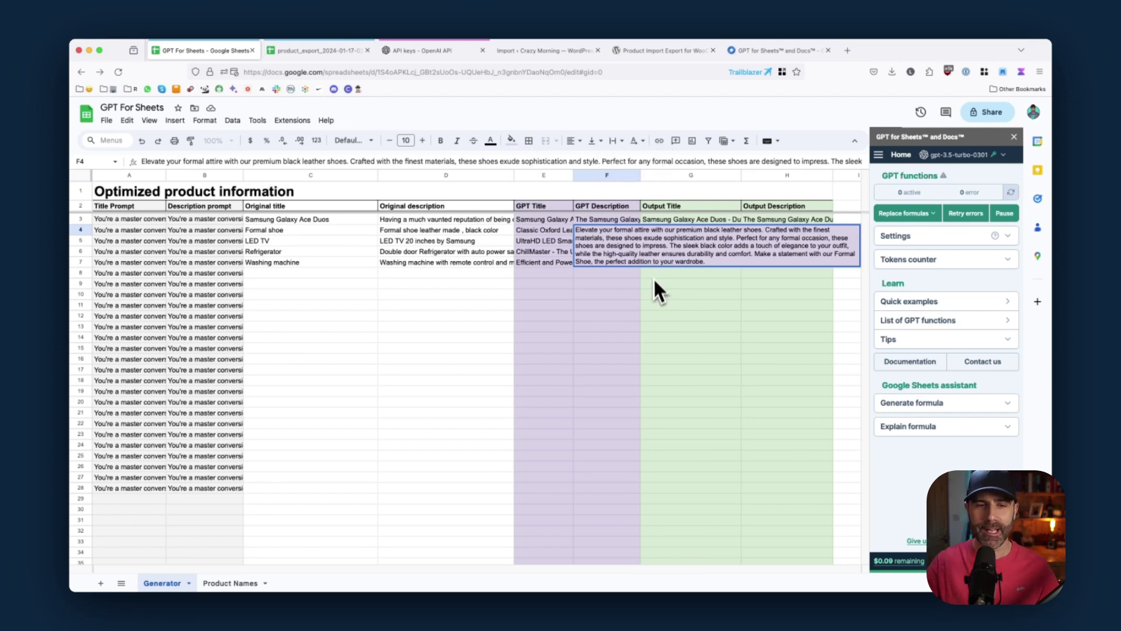
left_click(647, 334)
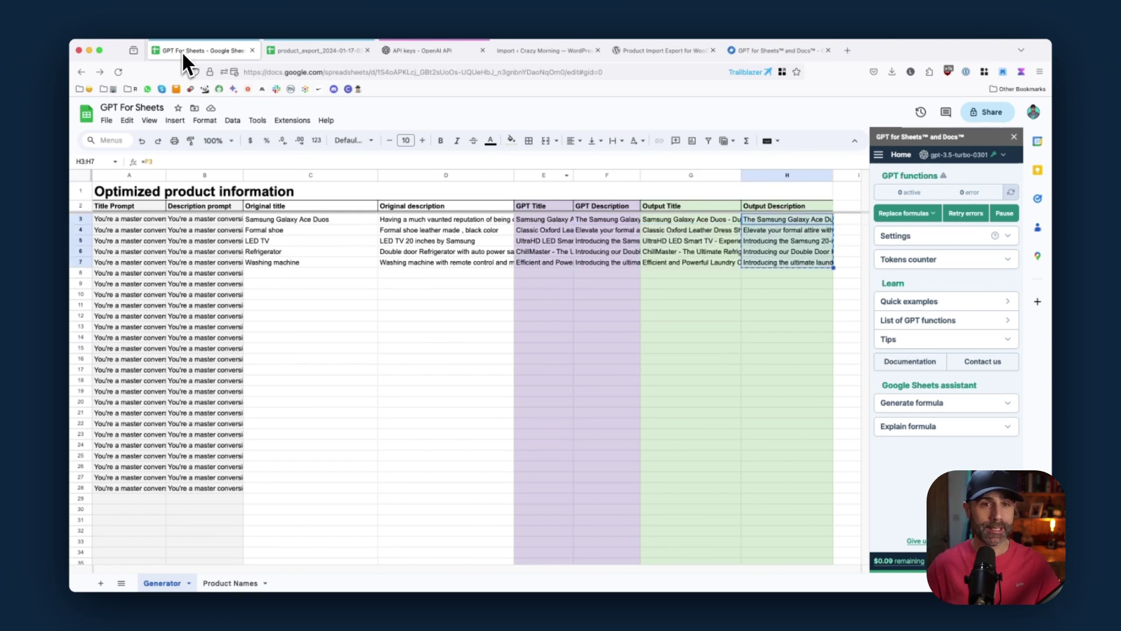
left_click(130, 220)
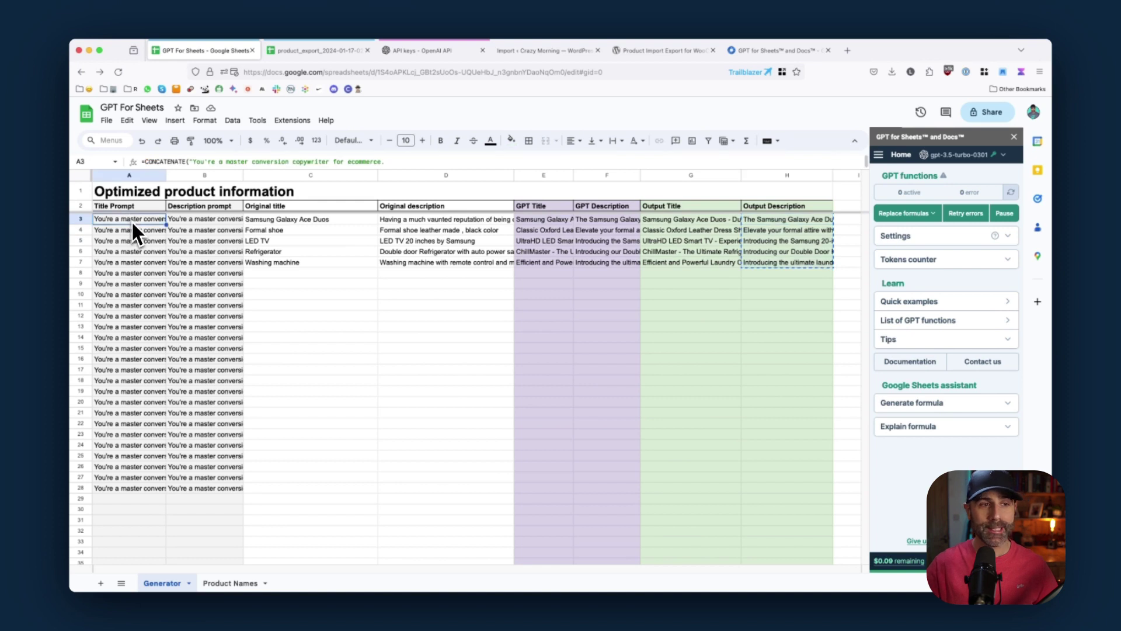
double_click(132, 220)
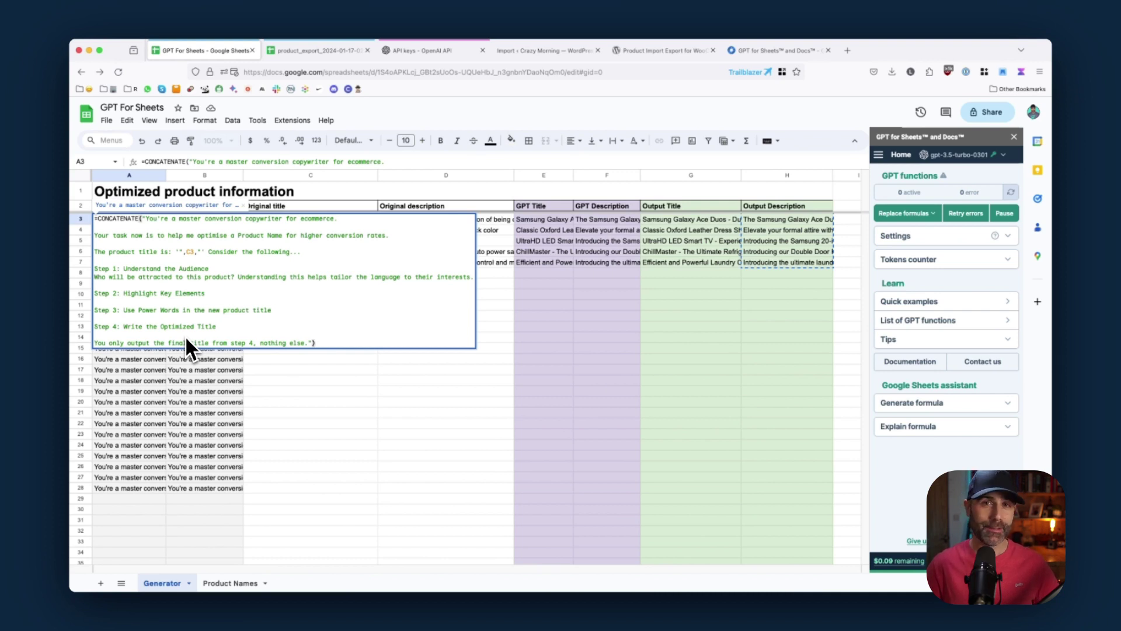
left_click(691, 220)
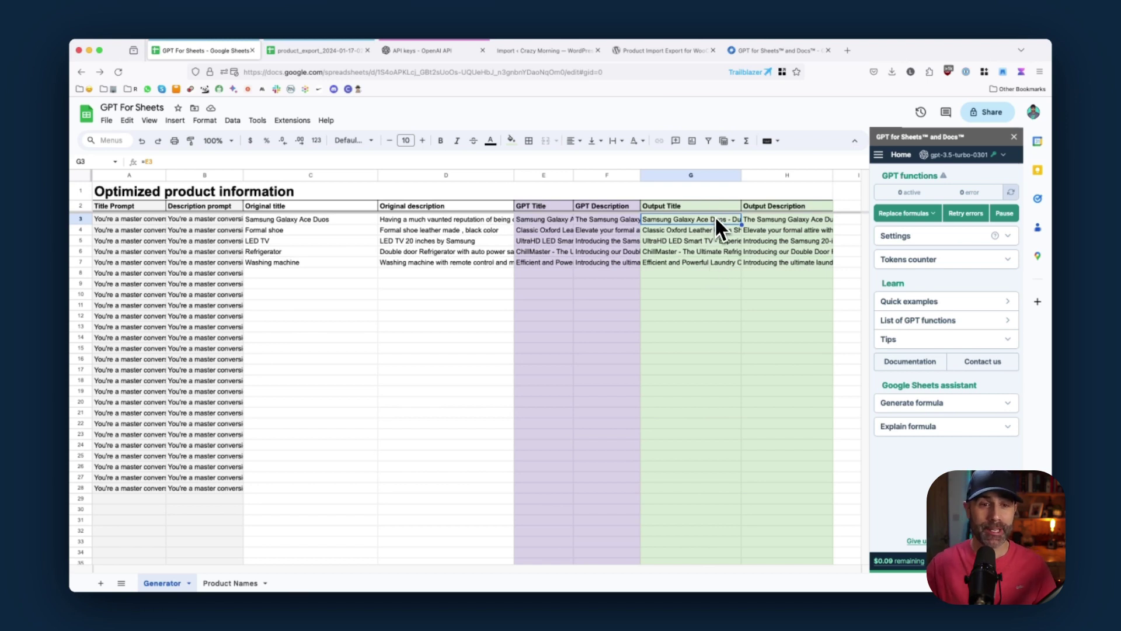
Copy G3:H7 and paste it back as values only, dropping the formulas
left_click_drag(715, 223, 795, 263)
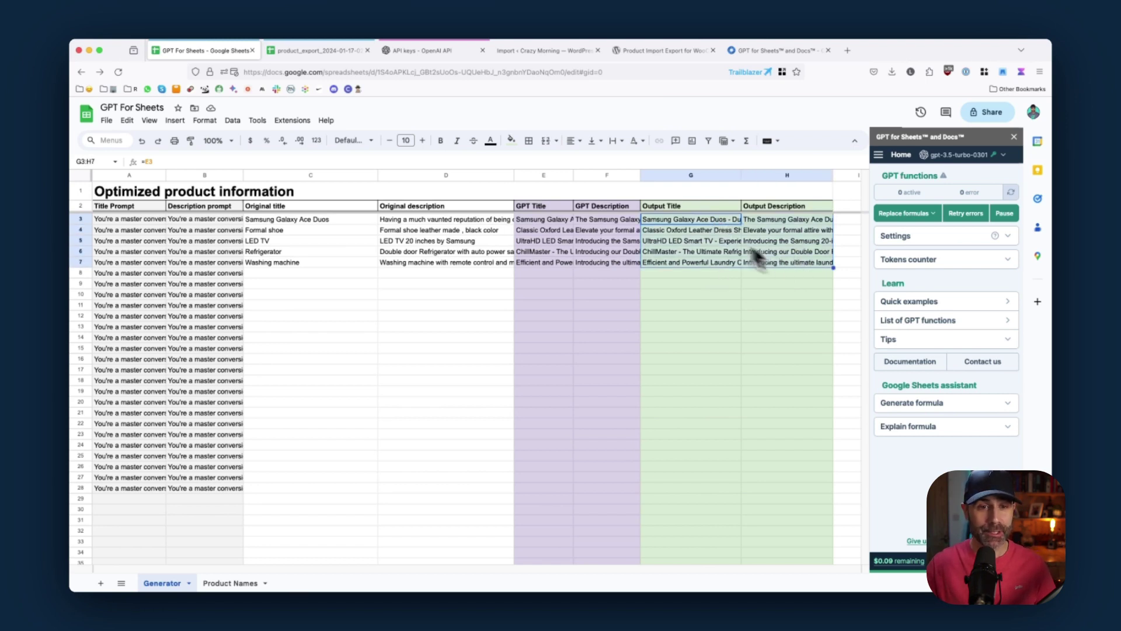
left_click(139, 124)
left_click(133, 198)
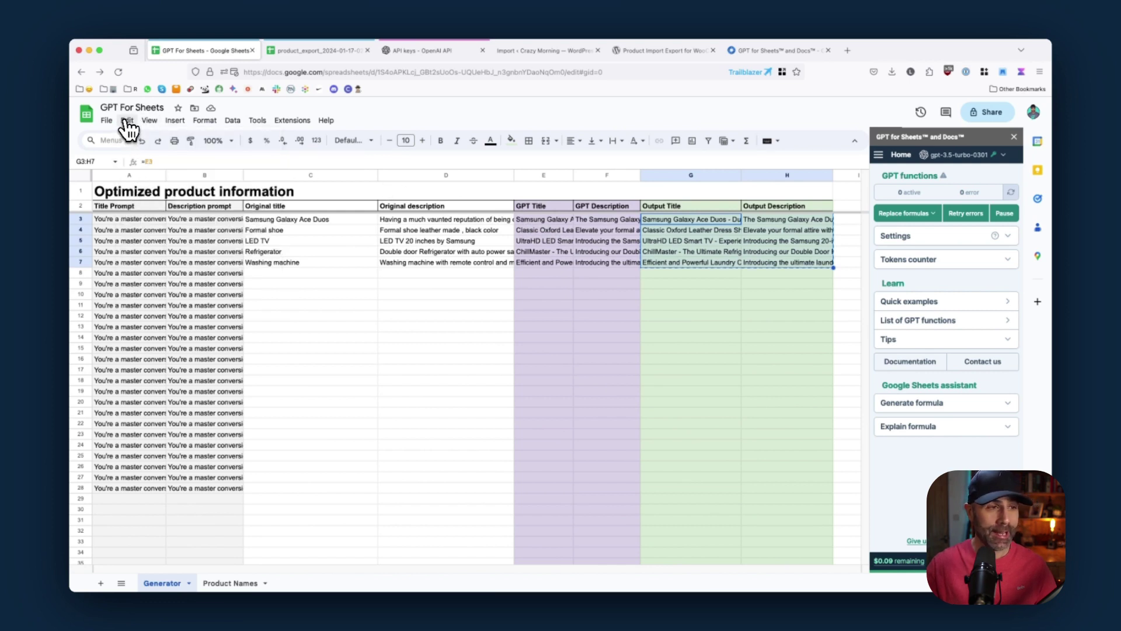
left_click(128, 123)
mouse_move(158, 229)
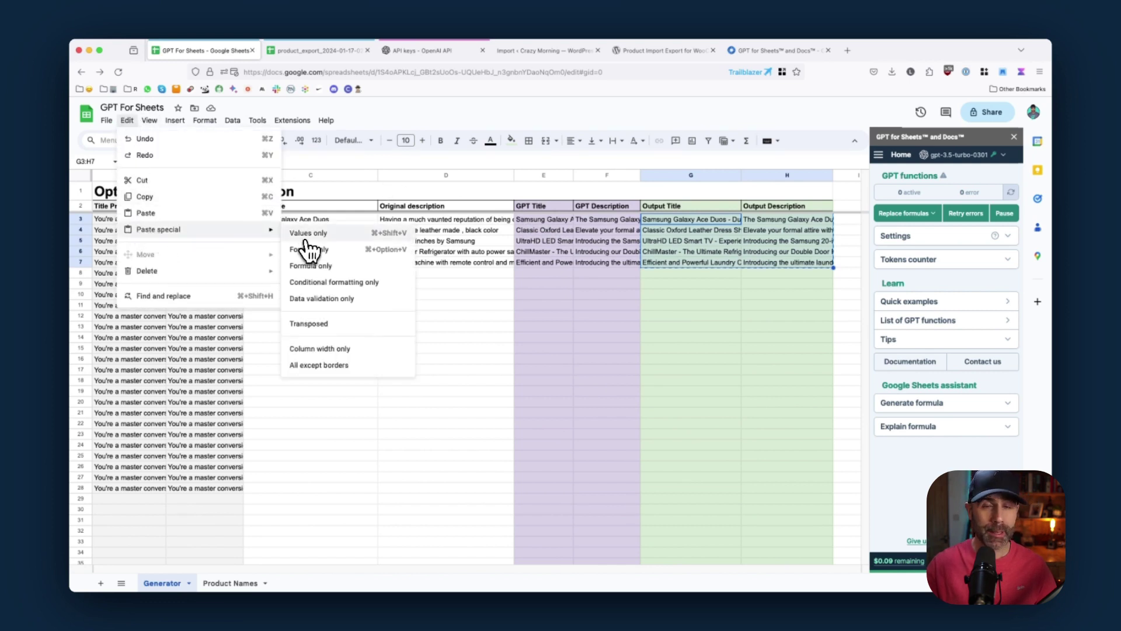
left_click(307, 238)
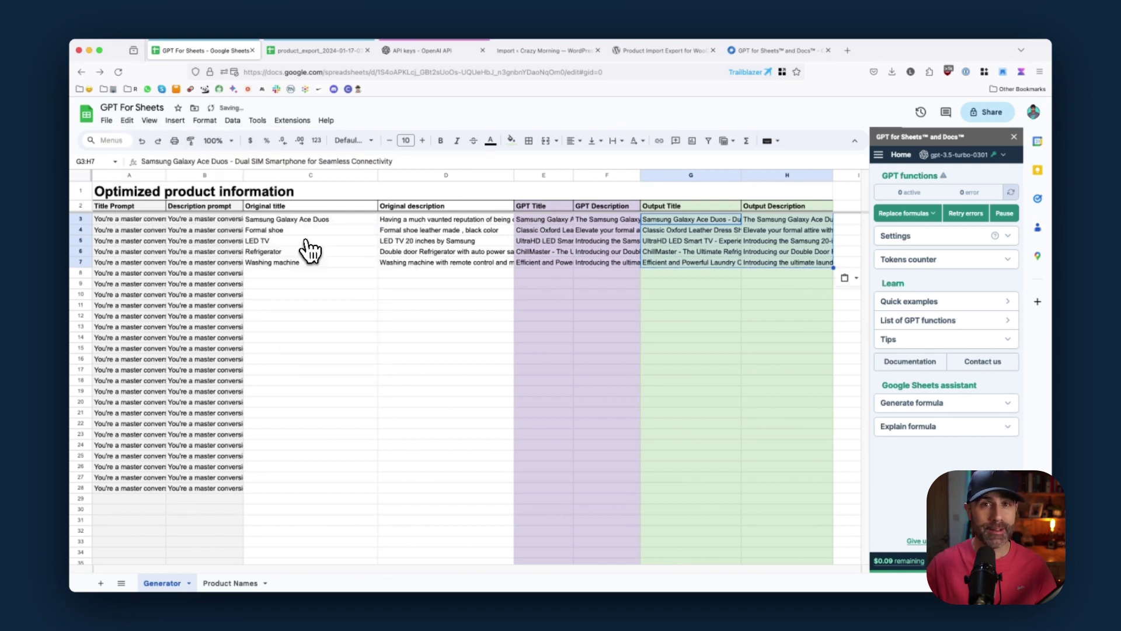
Verify G7 holds plain text, then copy the output titles in G3:G7
left_click(694, 232)
left_click(681, 272)
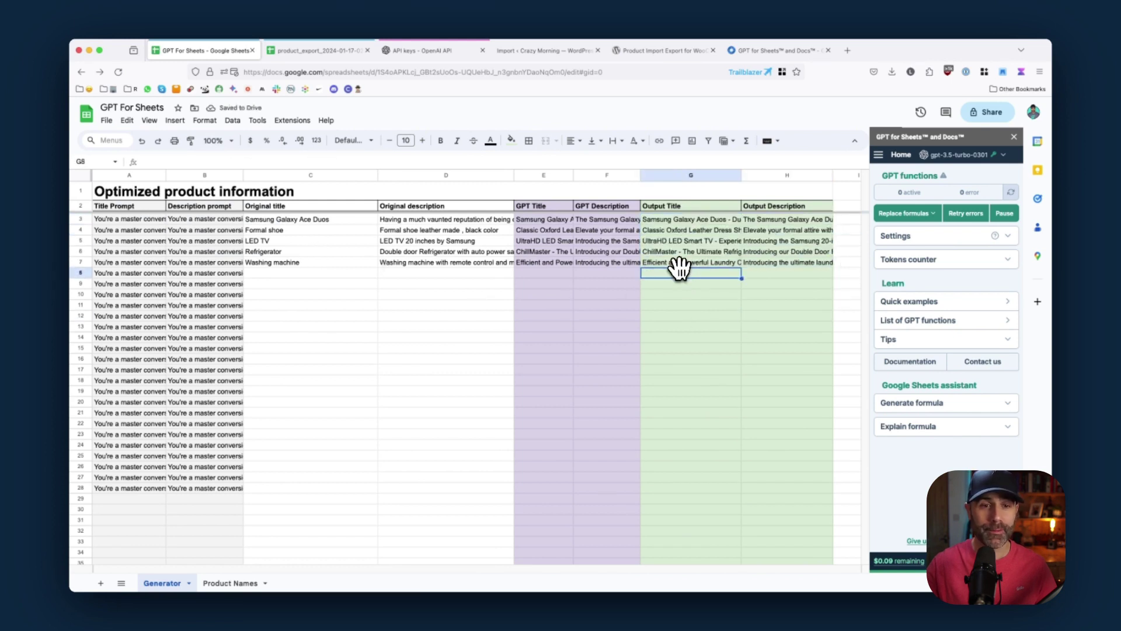
left_click(676, 261)
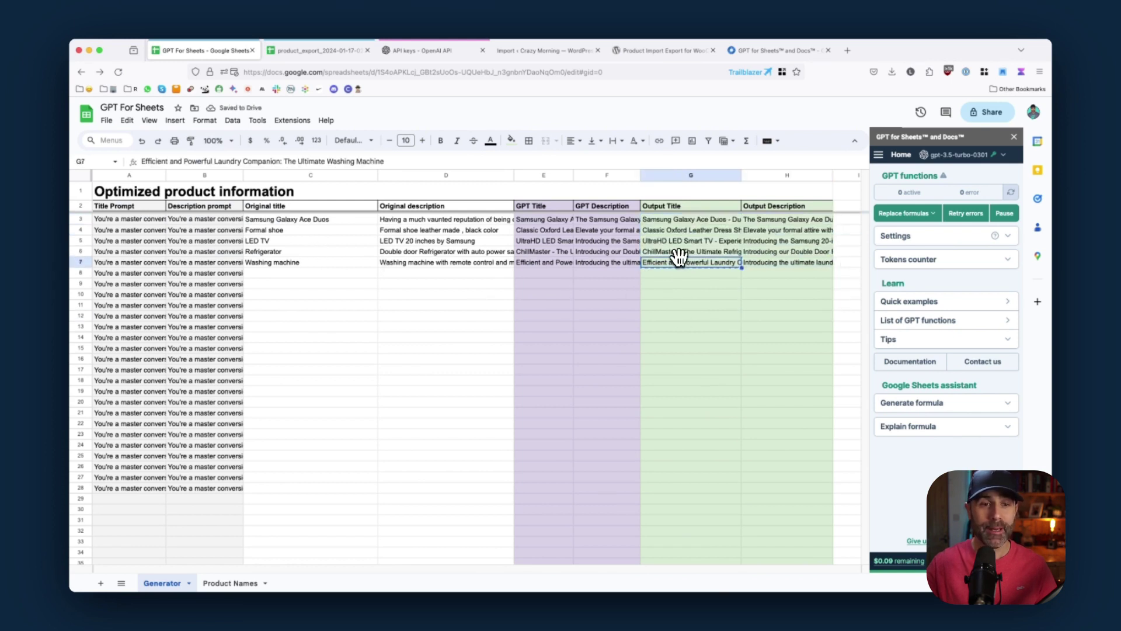
left_click(670, 318)
left_click_drag(673, 219, 687, 262)
key("ctrl+c")
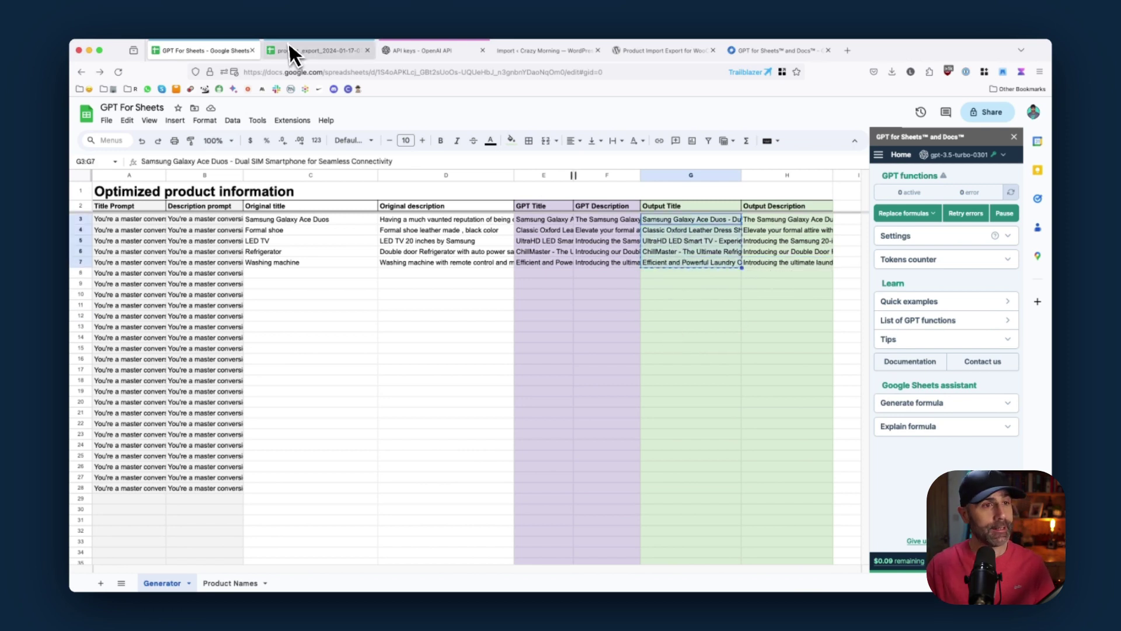
Paste the optimized titles into post_title and descriptions H3:H7 into post_content at E2
left_click(293, 49)
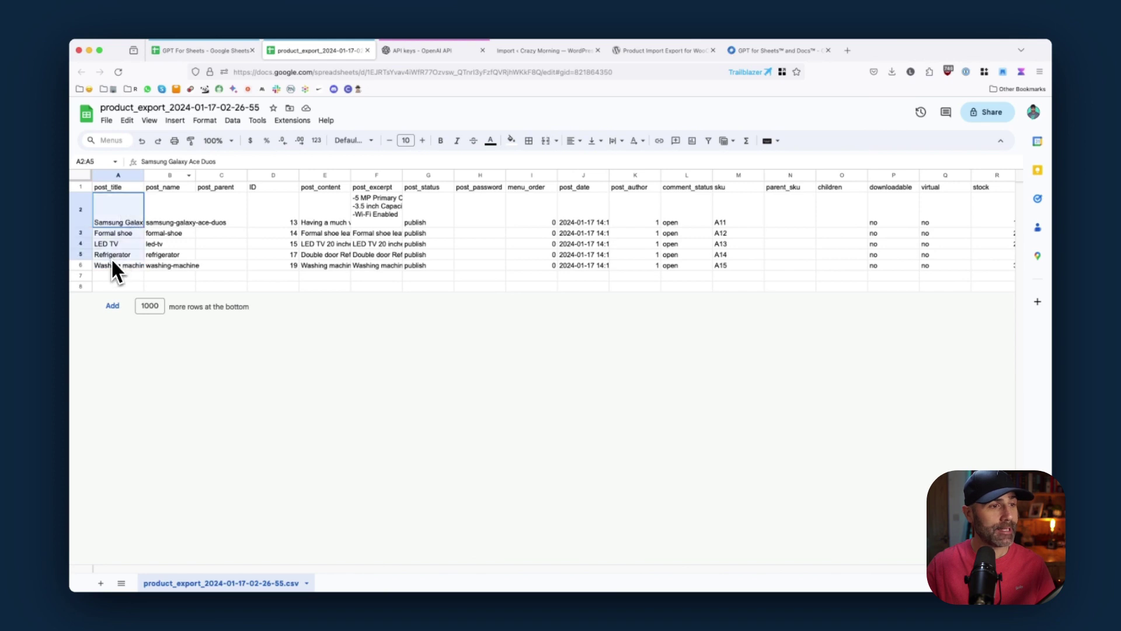
key("ctrl+v")
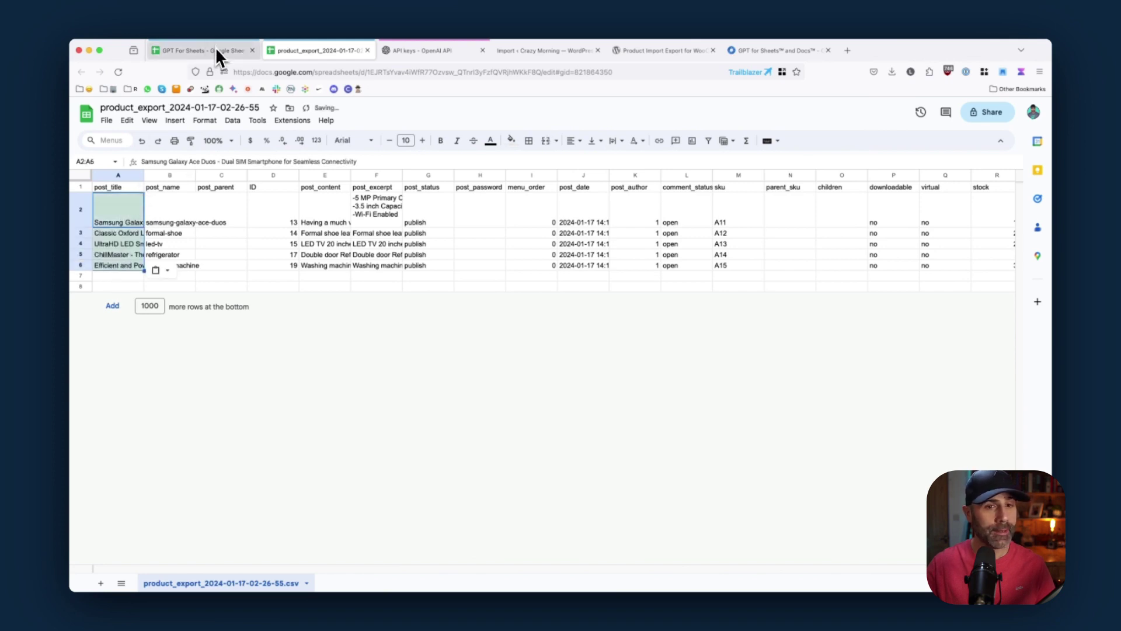
left_click(210, 50)
left_click(775, 222)
left_click_drag(774, 223, 773, 265)
key("ctrl+c")
left_click(311, 50)
left_click(330, 200)
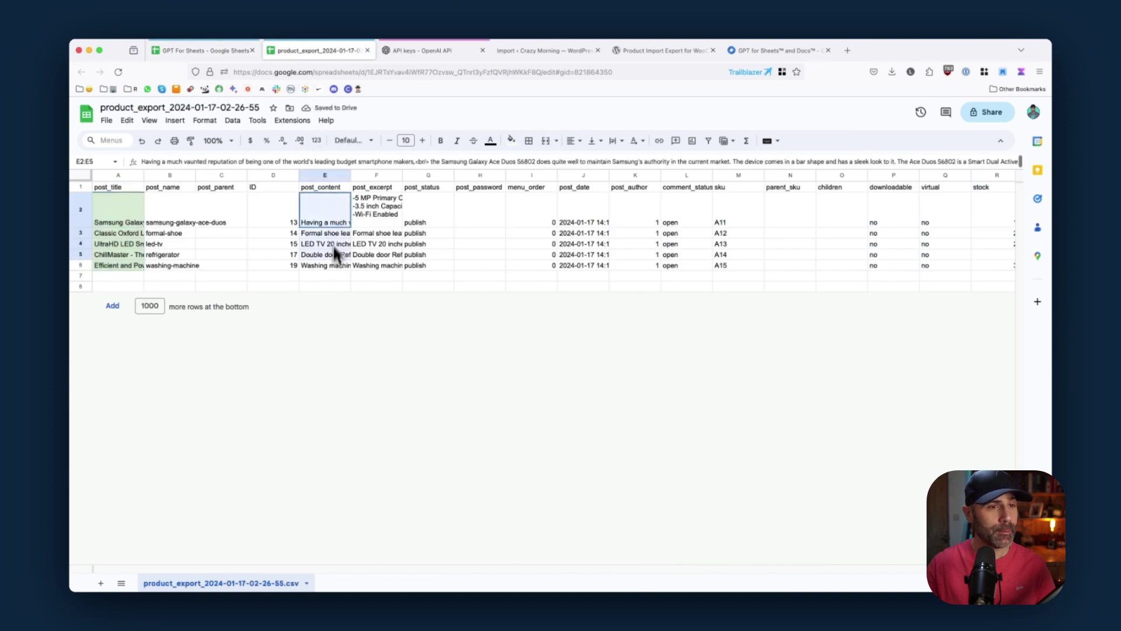
key("ctrl+v")
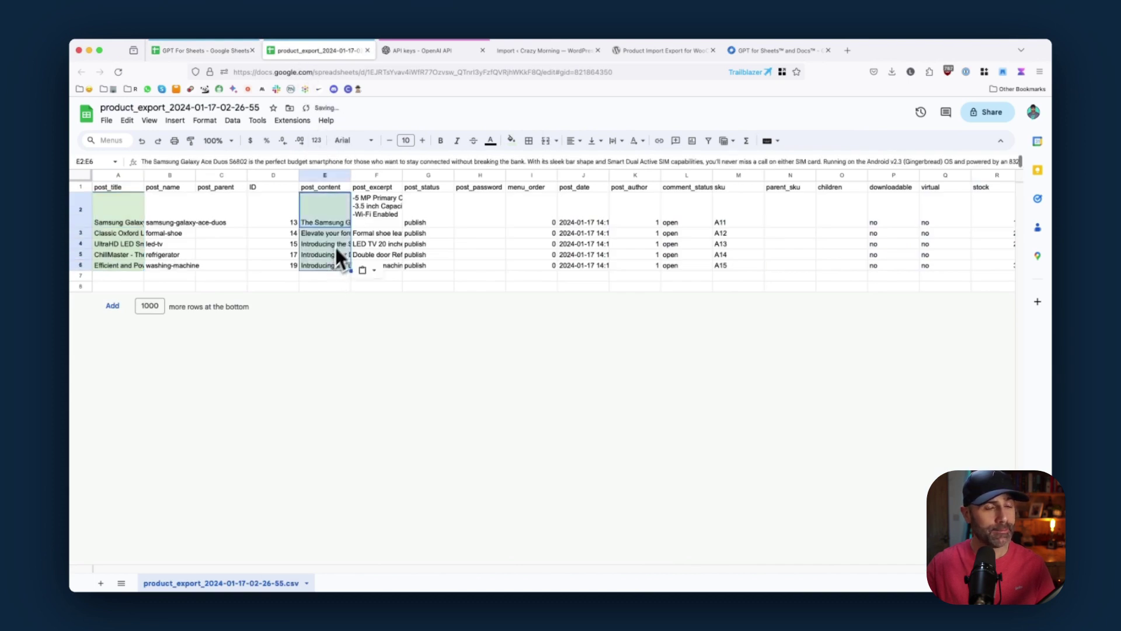
key("Right")
Download product_export as a CSV file and return to the WordPress import page
left_click(109, 121)
mouse_move(133, 245)
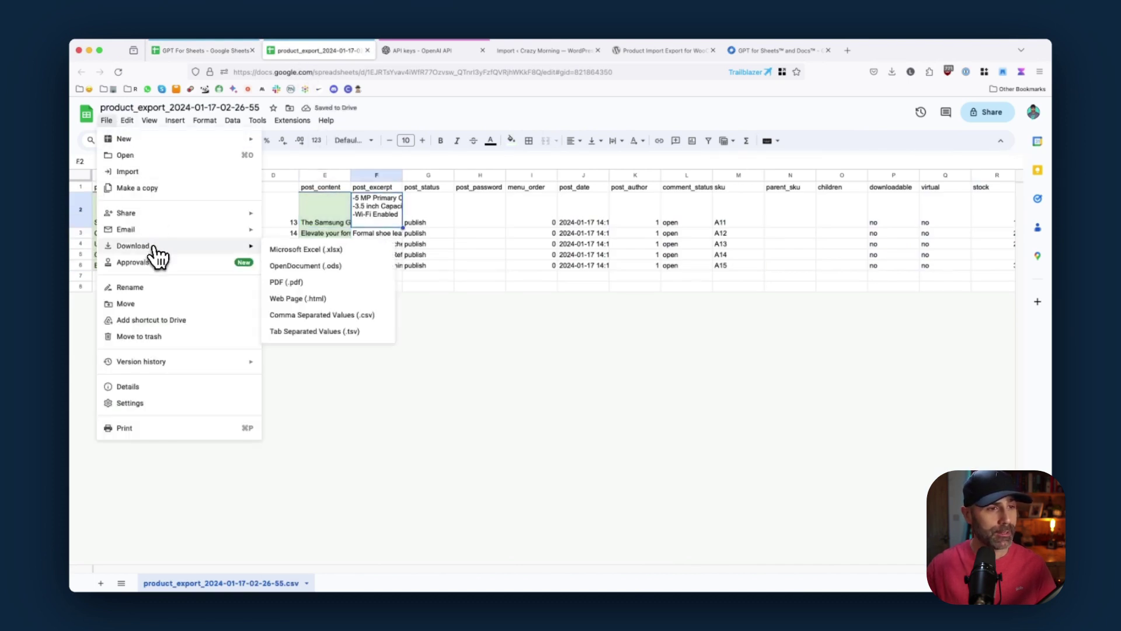
left_click(317, 317)
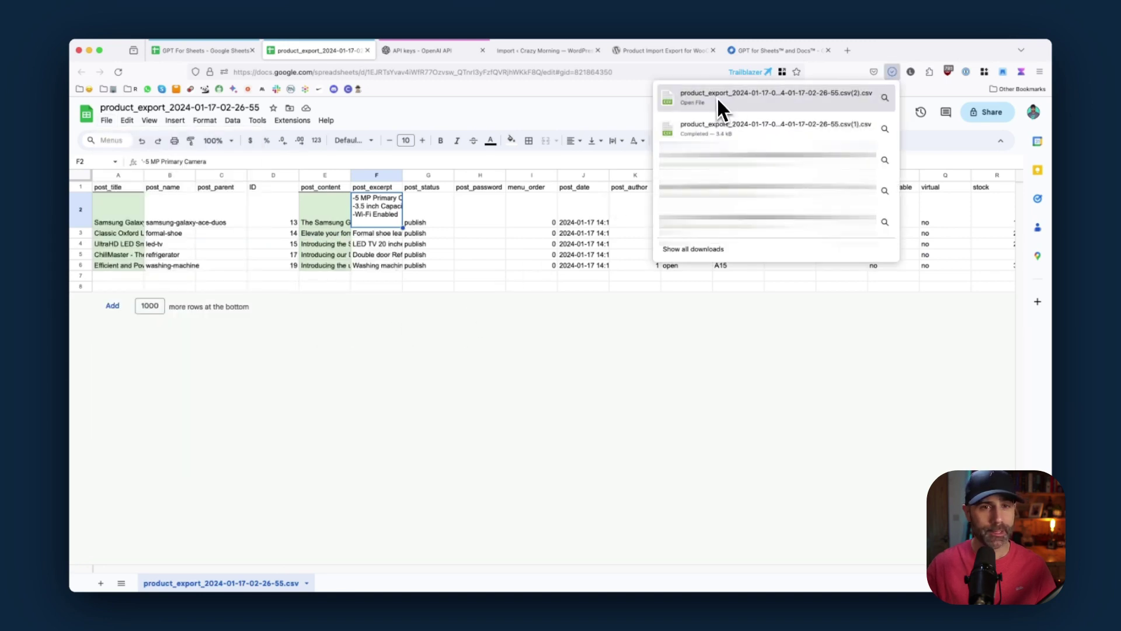
left_click(428, 286)
key("super+4")
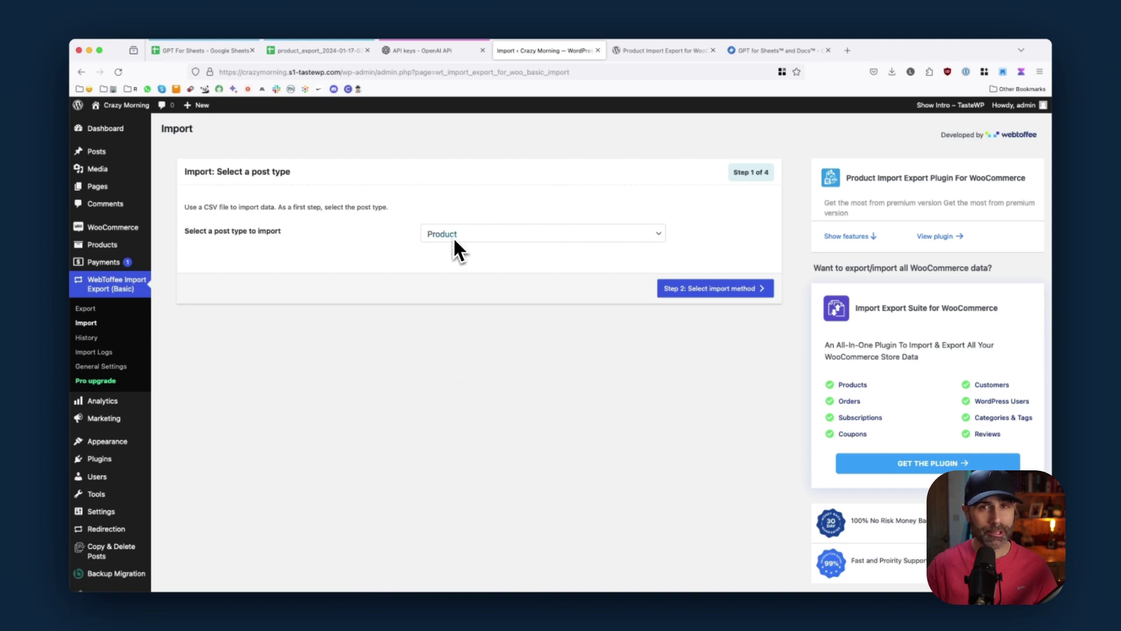
Drop the edited product export CSV into the WebToffee product importer and reach column mapping
left_click(725, 289)
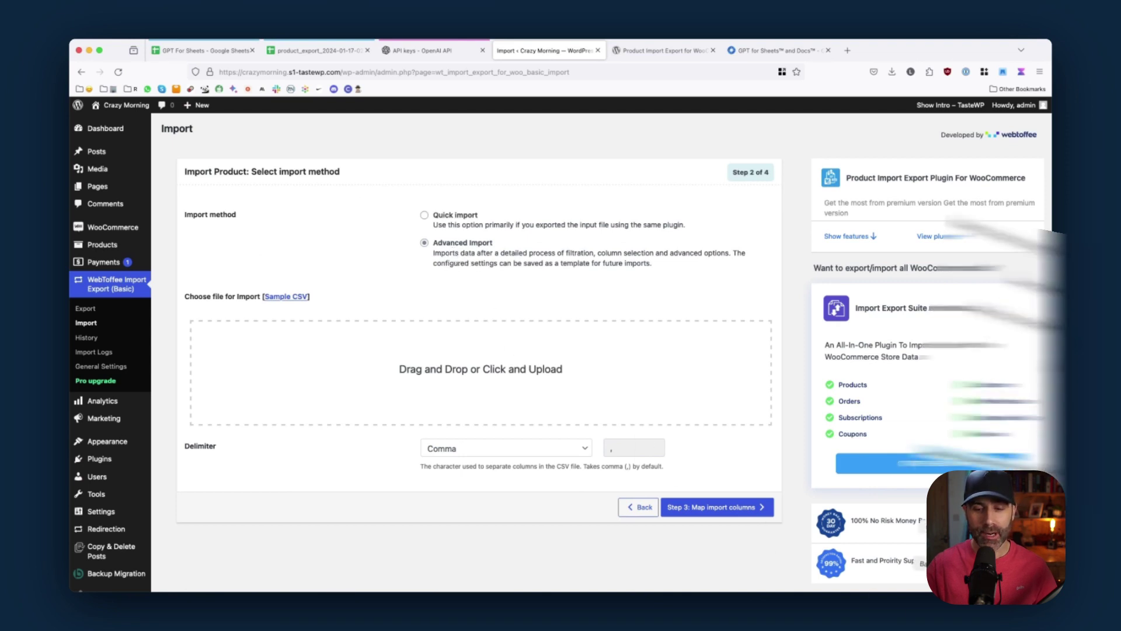
left_click_drag(539, 401, 542, 383)
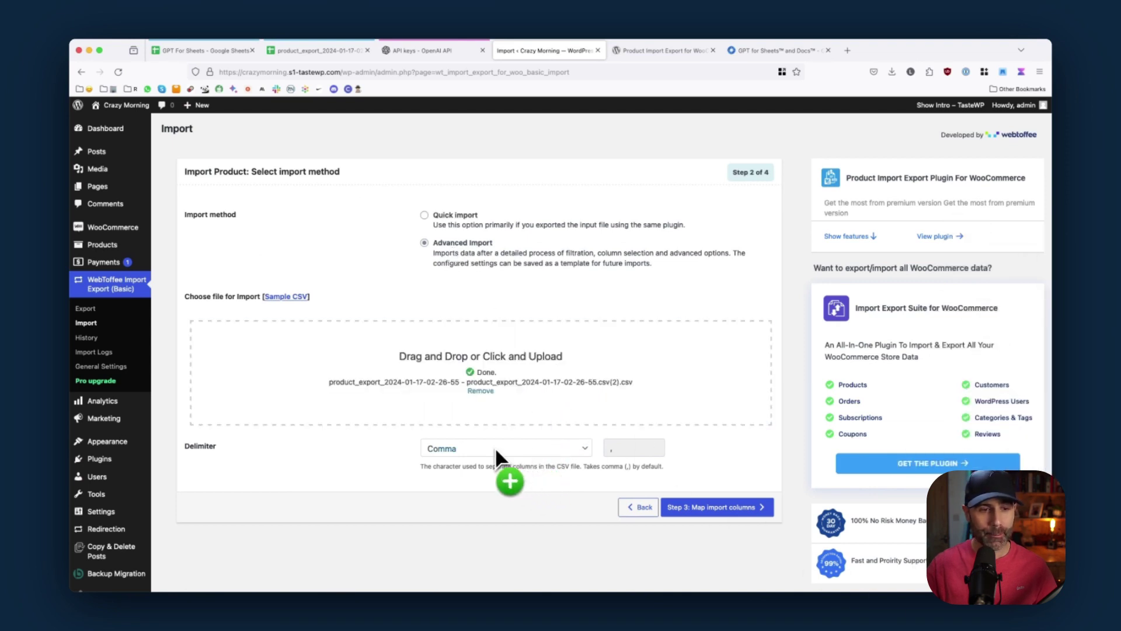
left_click(714, 513)
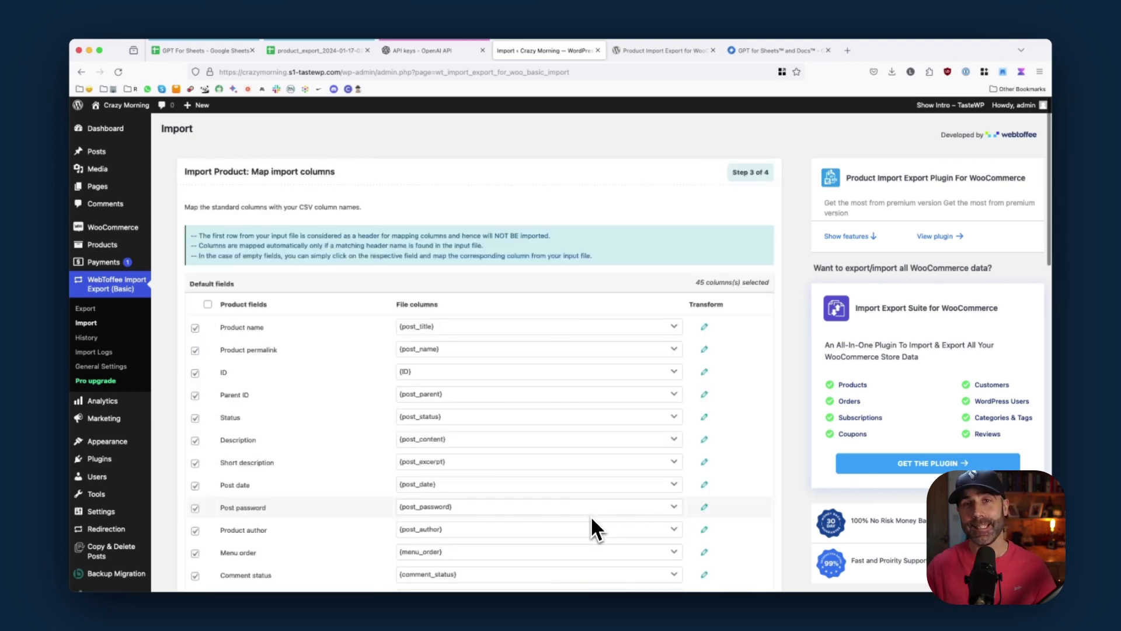
scroll(591, 518, "down", 3)
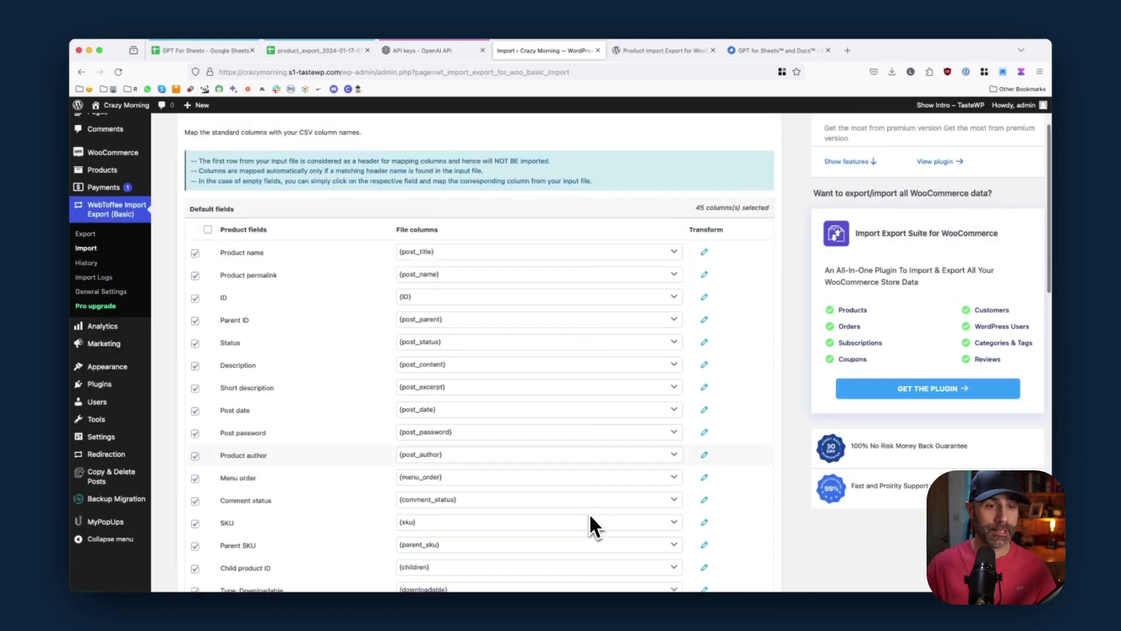
scroll(590, 517, "down", 5)
scroll(590, 515, "down", 5)
scroll(589, 517, "down", 5)
scroll(590, 516, "down", 2)
scroll(588, 517, "up", 5)
scroll(552, 512, "up", 2)
scroll(477, 493, "up", 2)
scroll(298, 432, "down", 1)
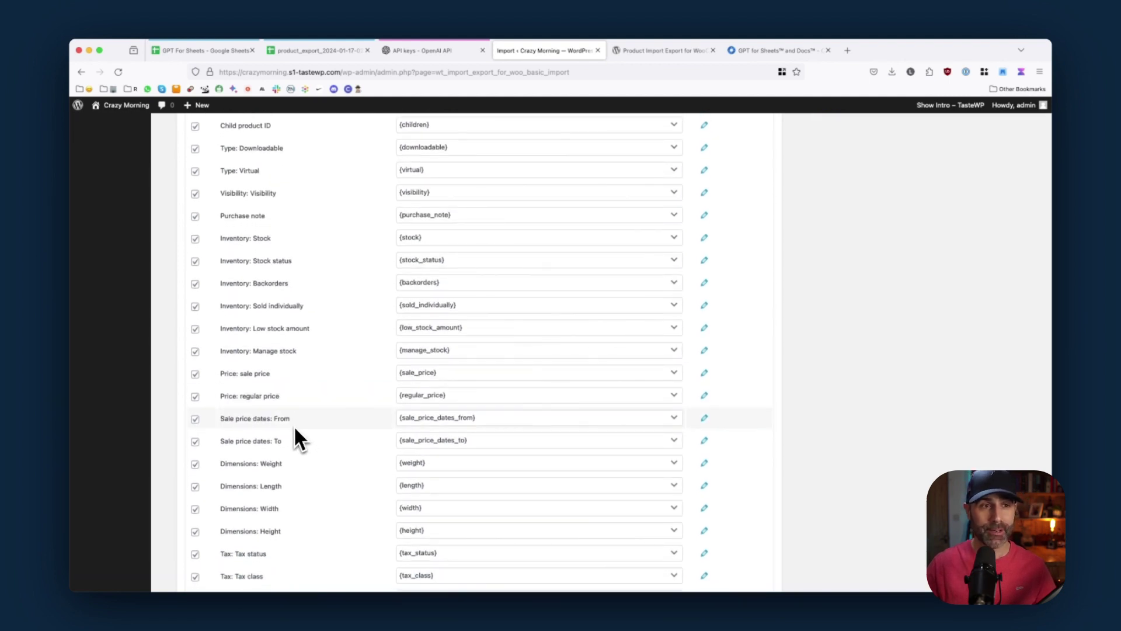
scroll(294, 438, "down", 1)
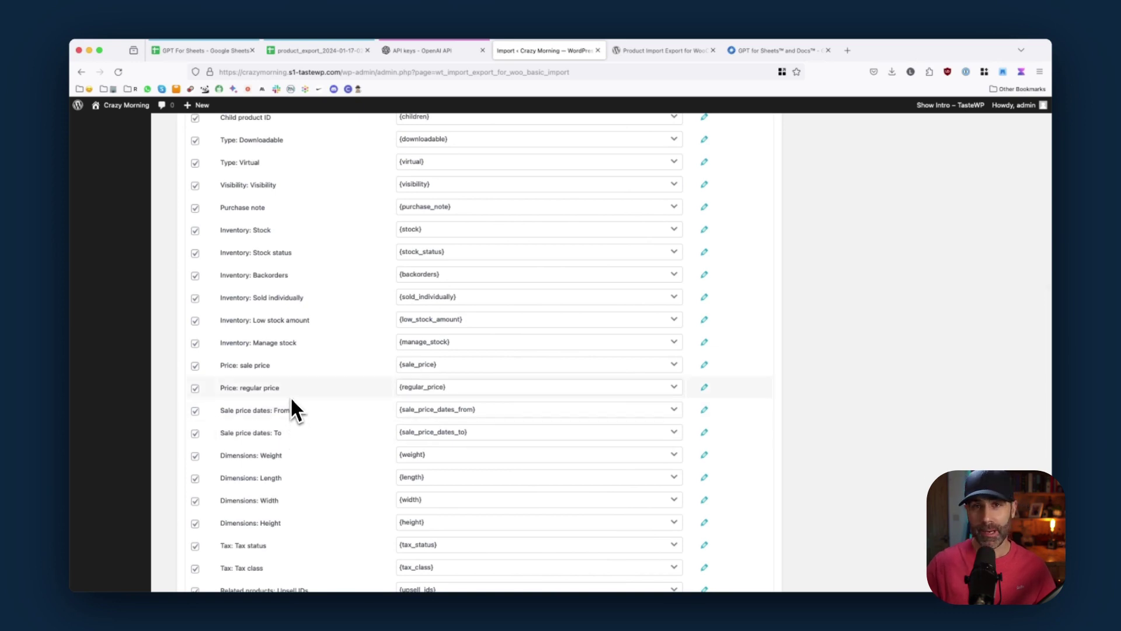
scroll(282, 402, "down", 1)
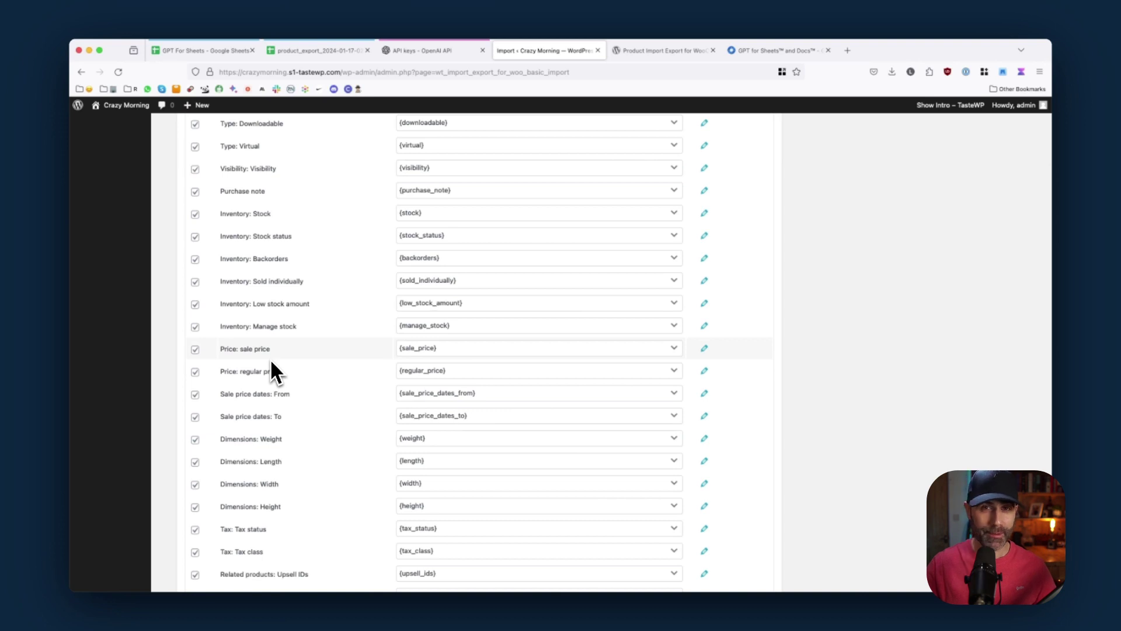
scroll(252, 422, "up", 3)
scroll(251, 423, "up", 3)
scroll(254, 426, "up", 3)
scroll(254, 426, "down", 1)
scroll(254, 425, "down", 2)
scroll(254, 425, "down", 2)
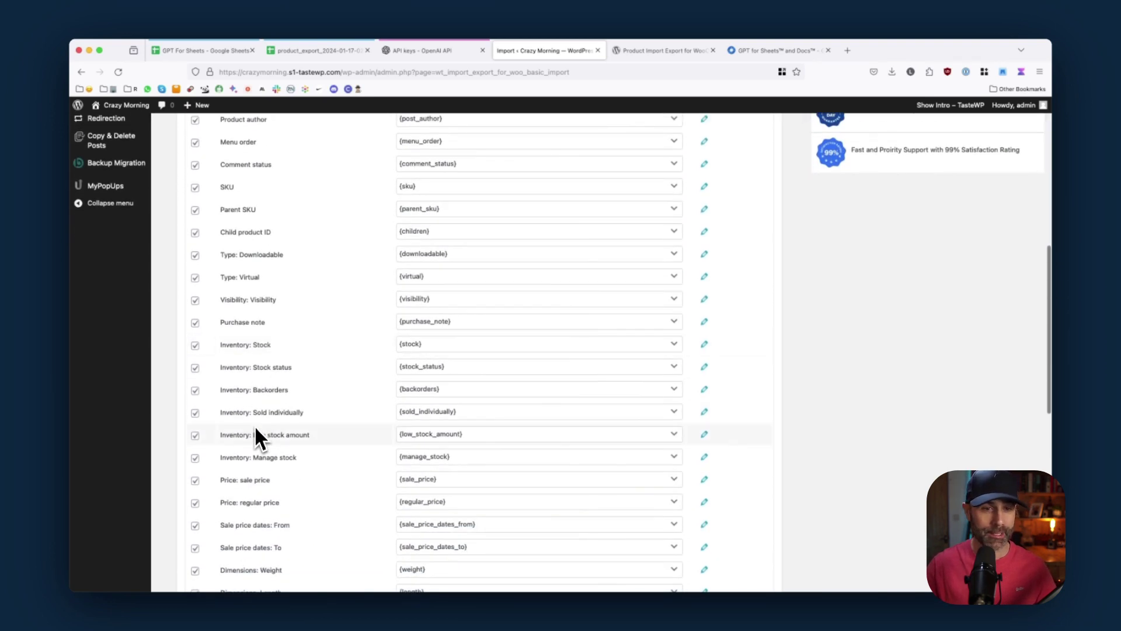
scroll(254, 438, "down", 5)
scroll(255, 438, "down", 3)
scroll(255, 438, "down", 2)
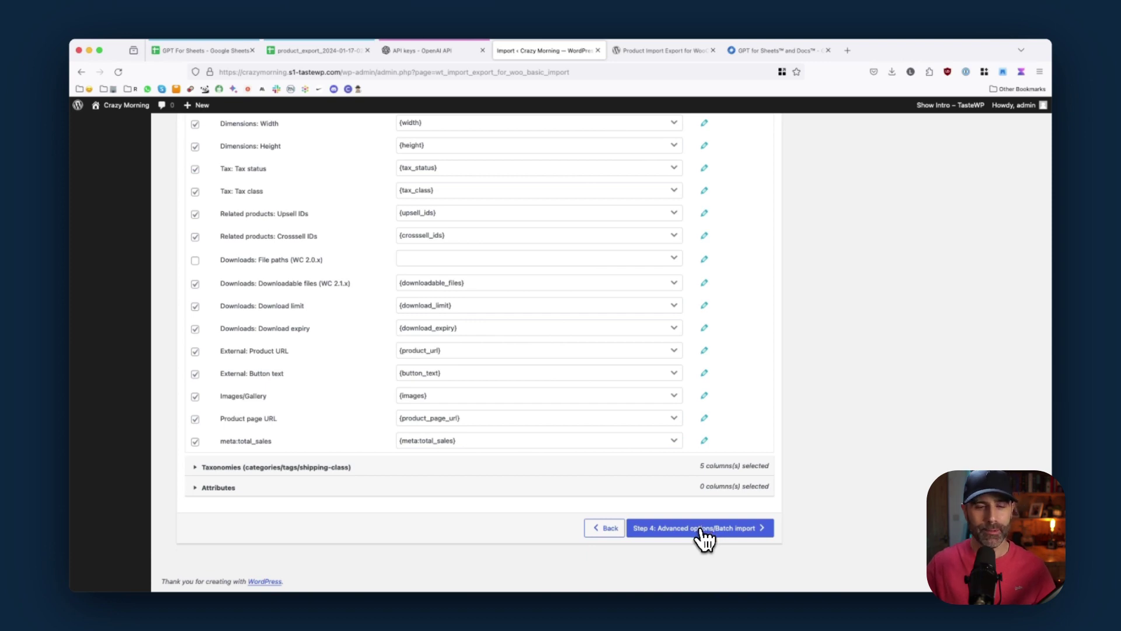
Run the import matching products by SKU and updating existing ones
left_click(706, 528)
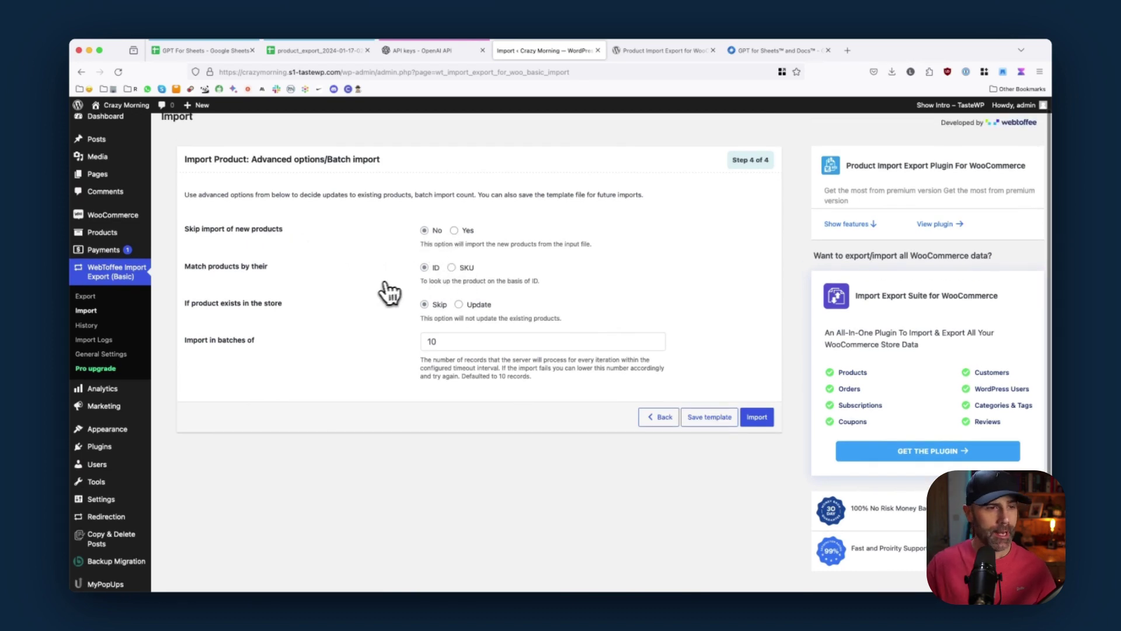
left_click(452, 268)
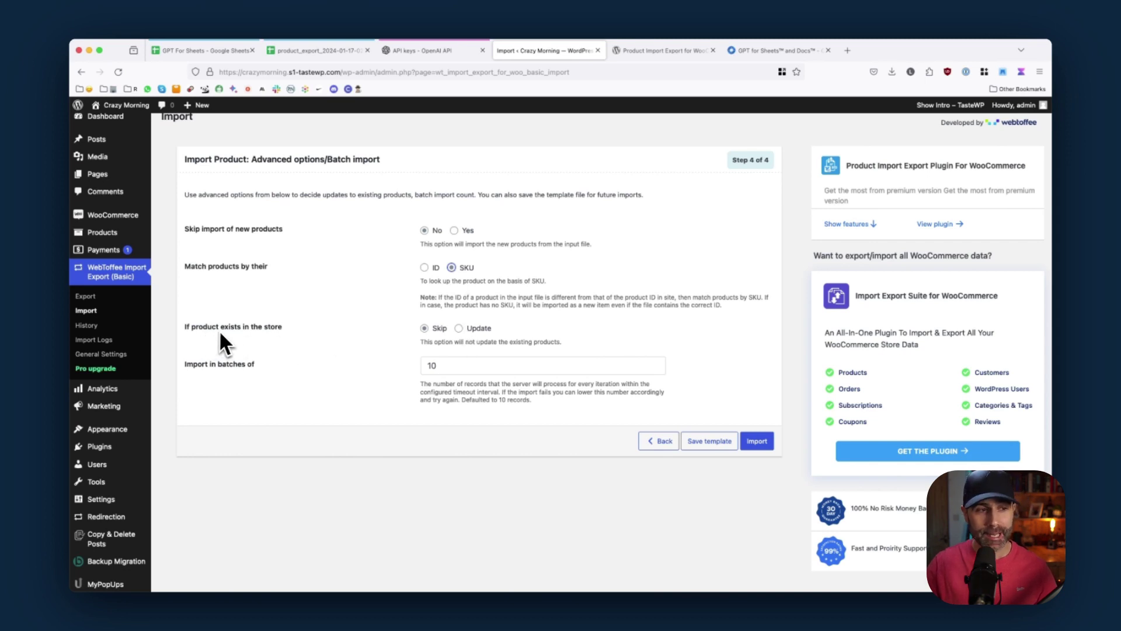
left_click(456, 329)
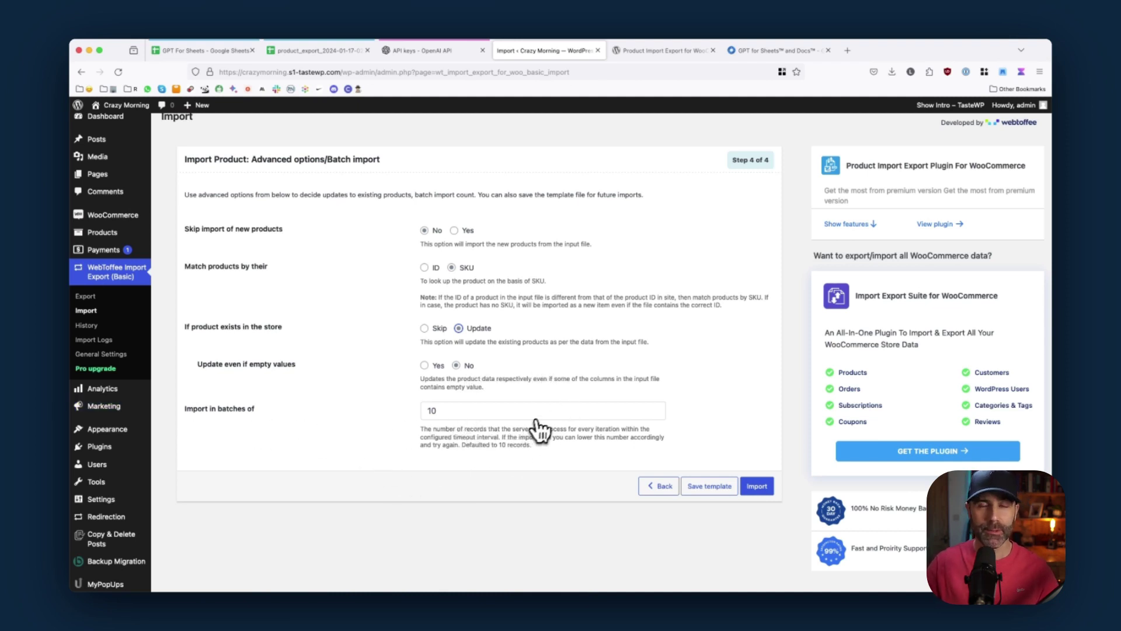
left_click(757, 488)
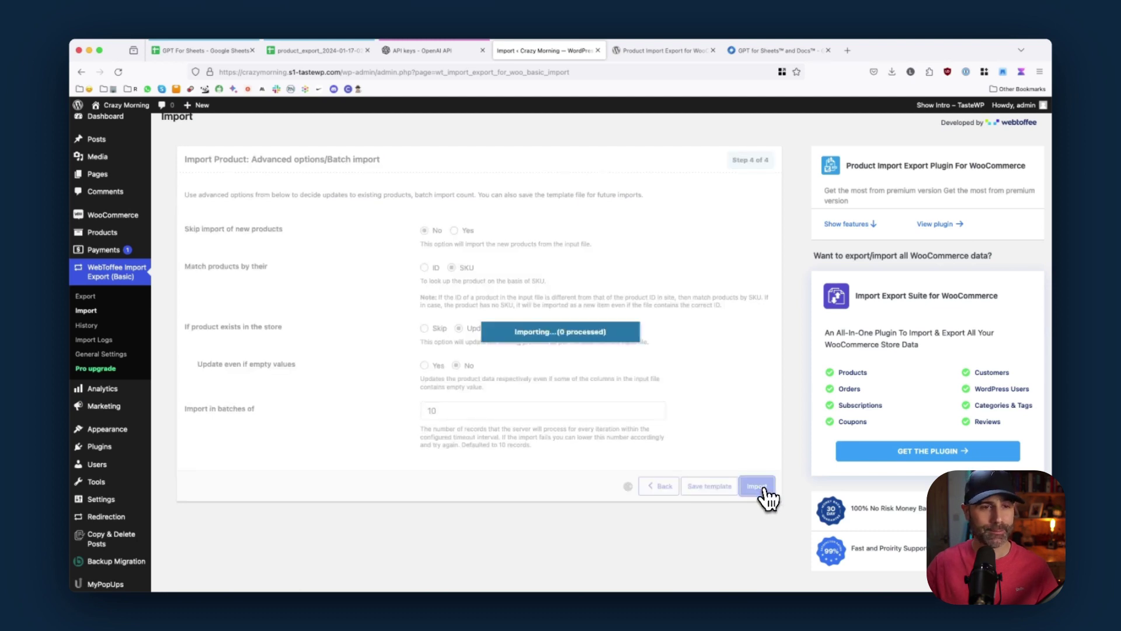